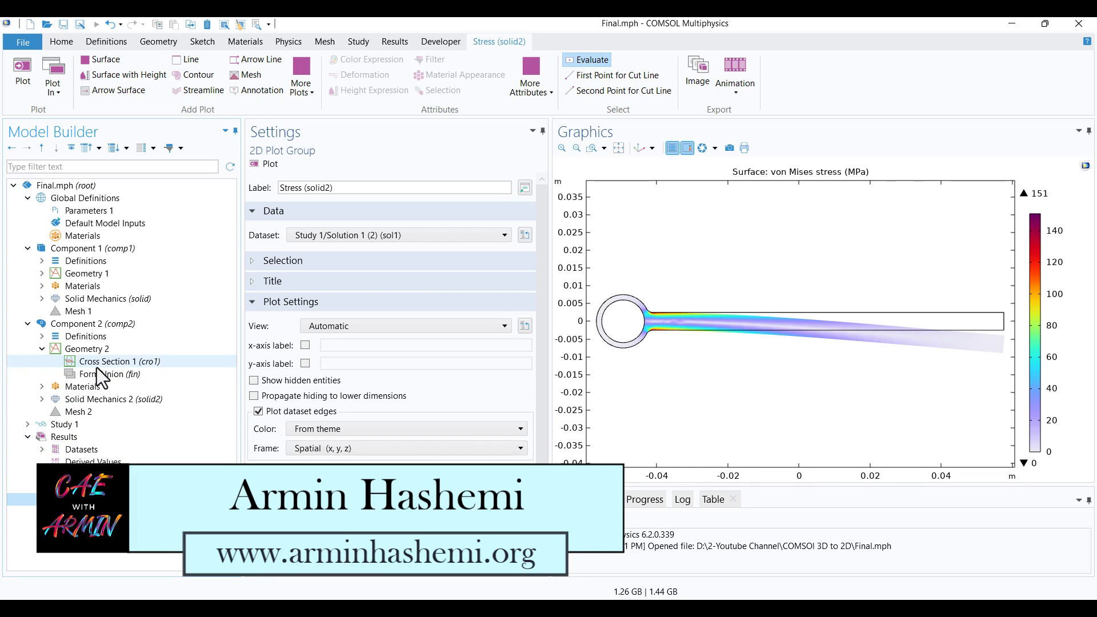
Review the 3D component's fixed constraint, boundary load, mesh and von Mises stress plot
left_click(96, 278)
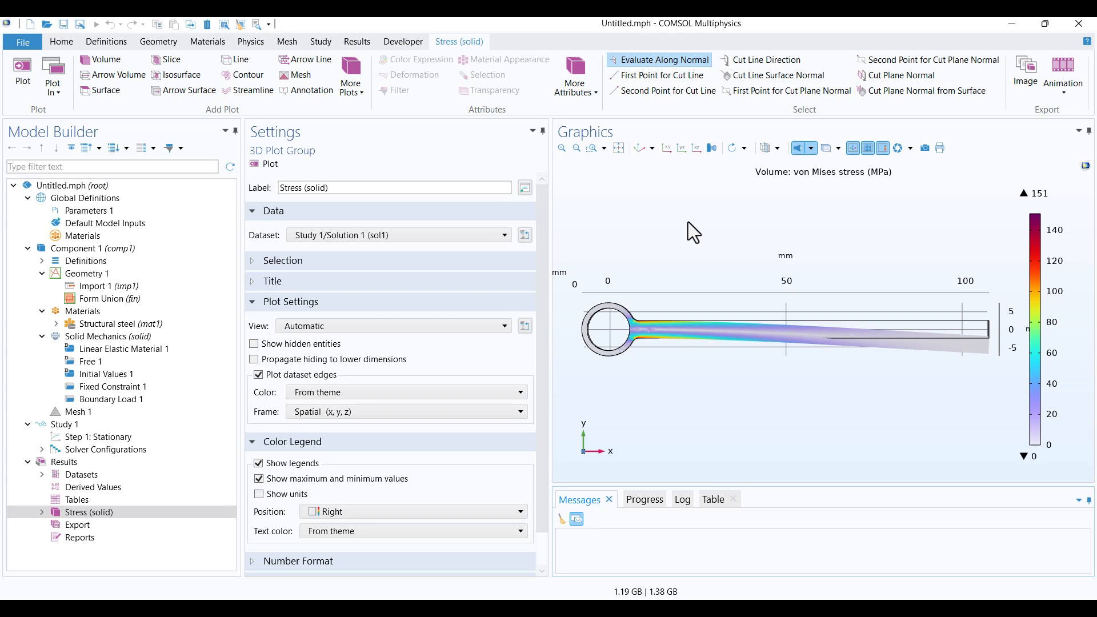
left_click_drag(726, 233, 695, 264)
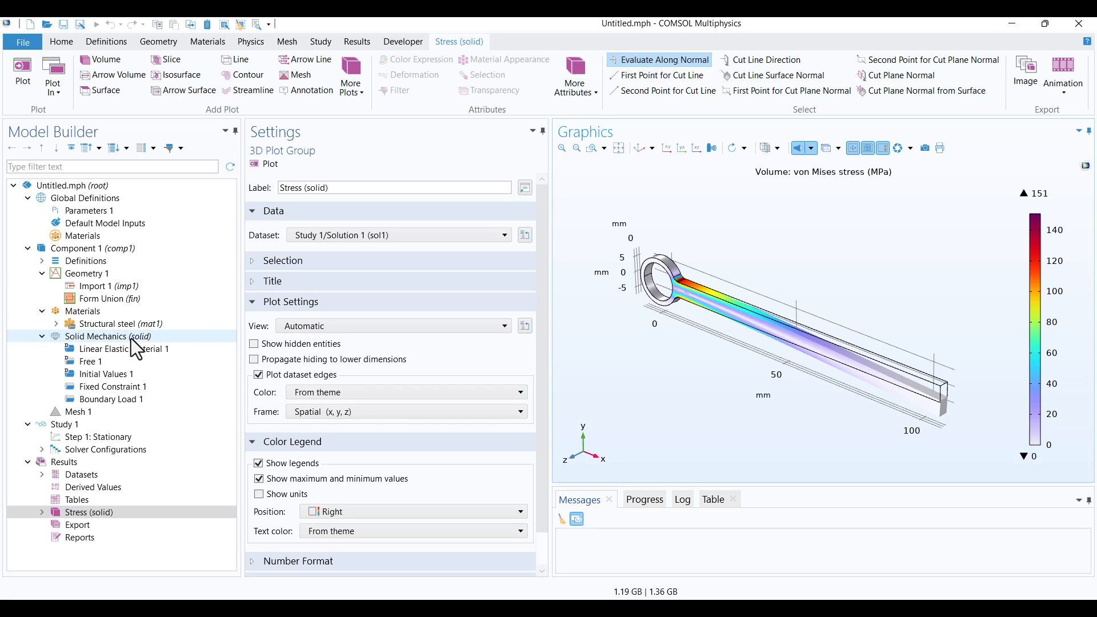
left_click(127, 386)
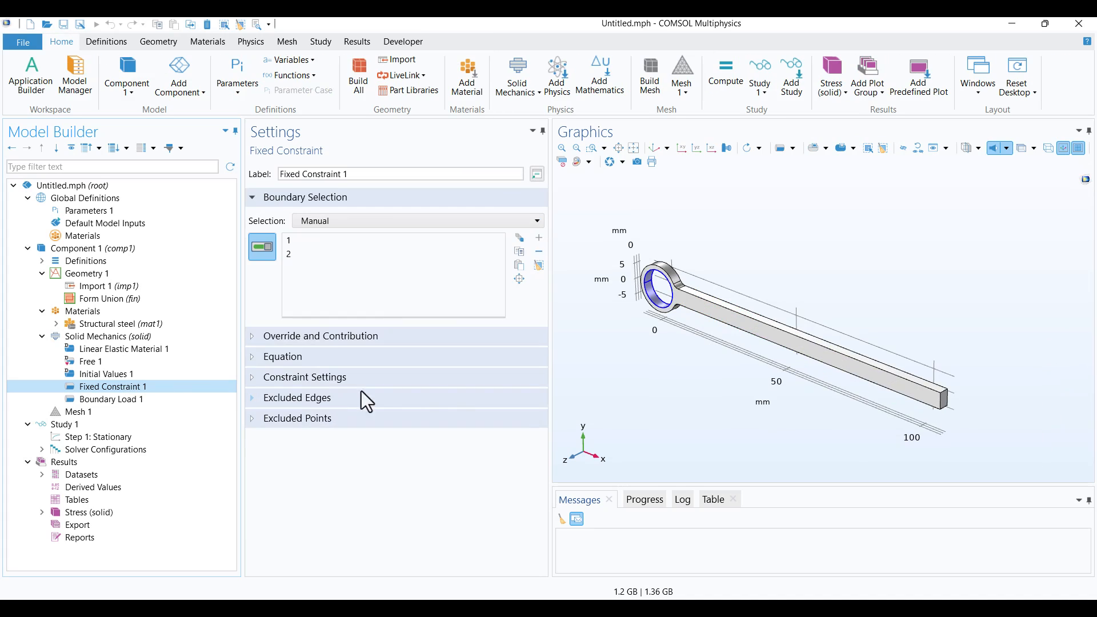
left_click(157, 400)
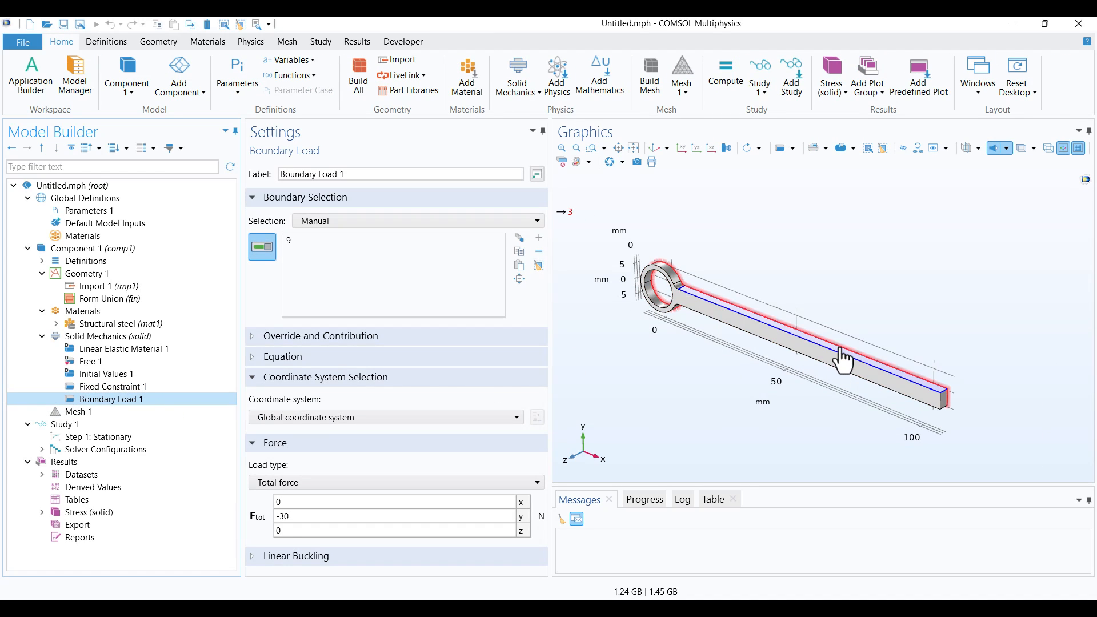
left_click(165, 417)
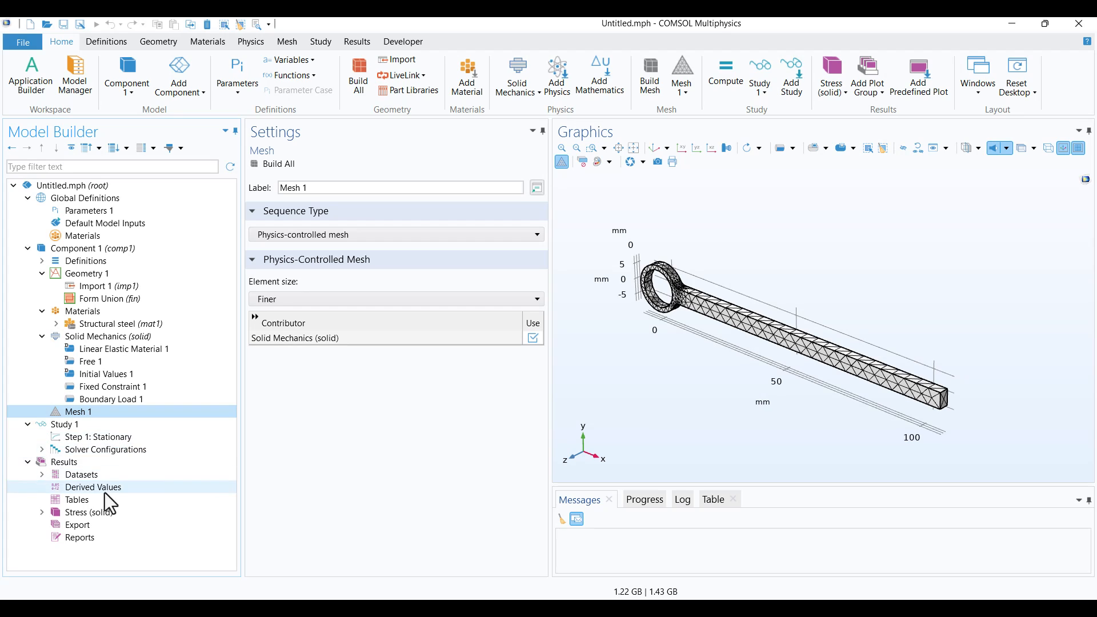
left_click(105, 517)
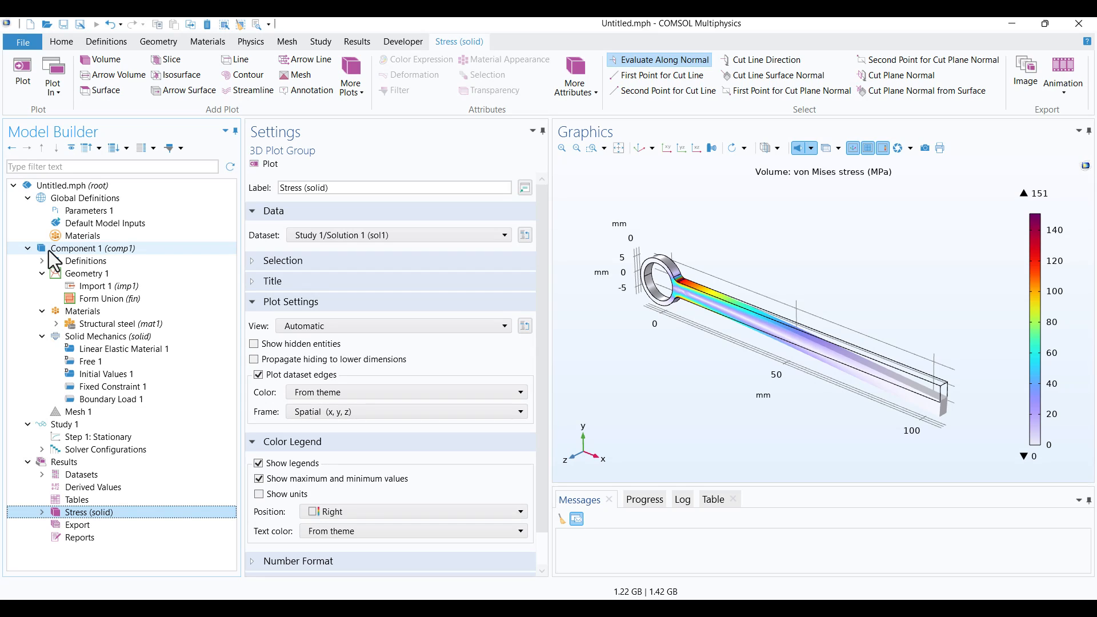
Add a 2D component to the model and set its geometry's length unit to mm
right_click(37, 188)
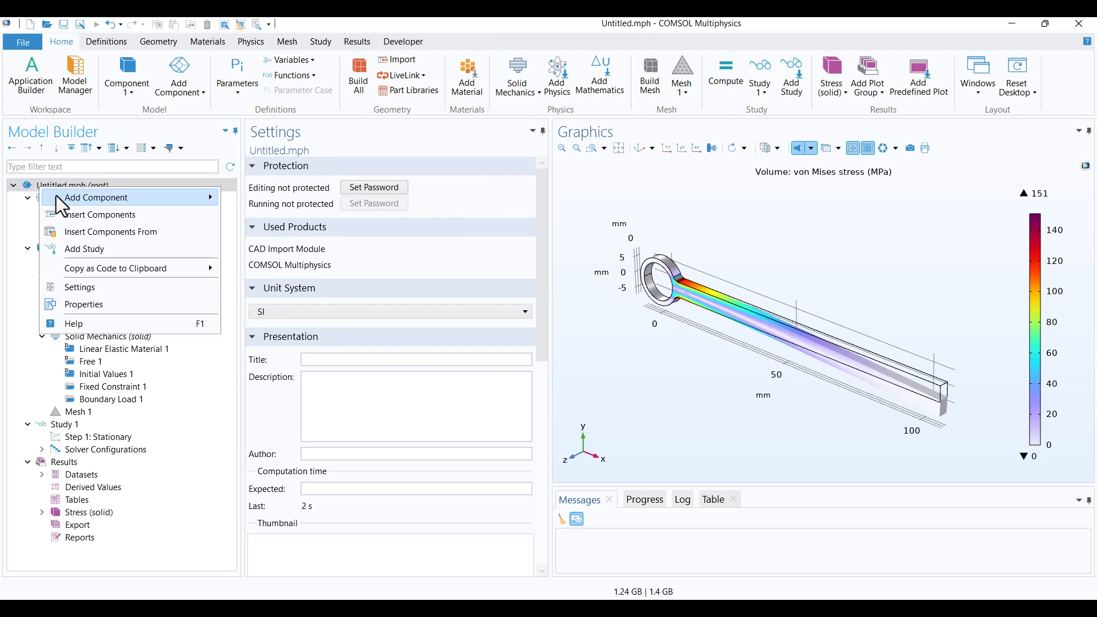
mouse_move(56, 195)
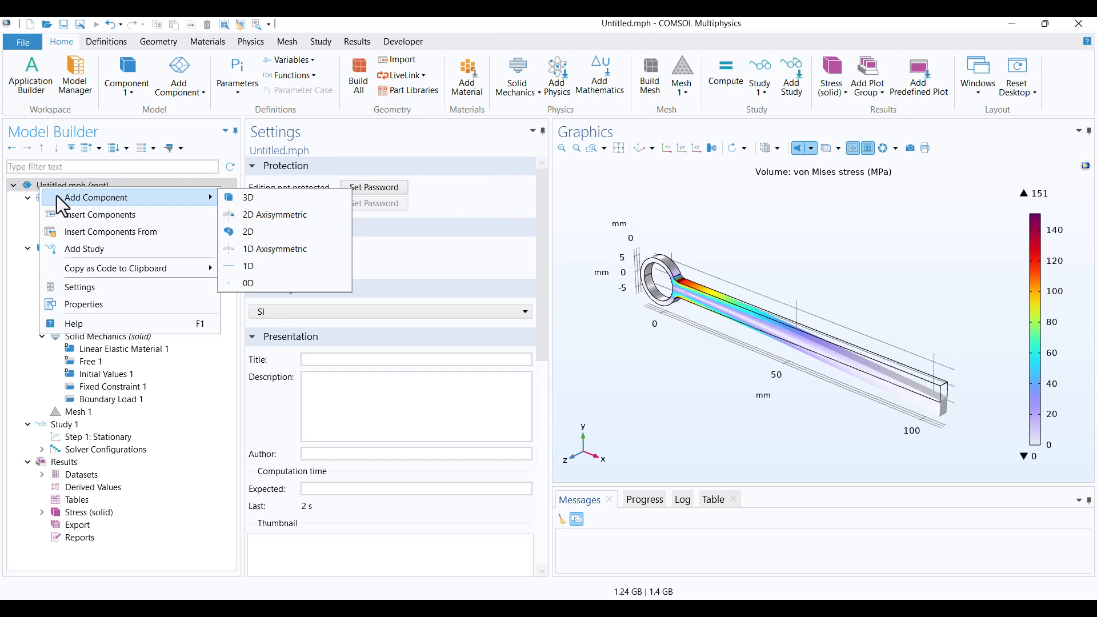
left_click(256, 236)
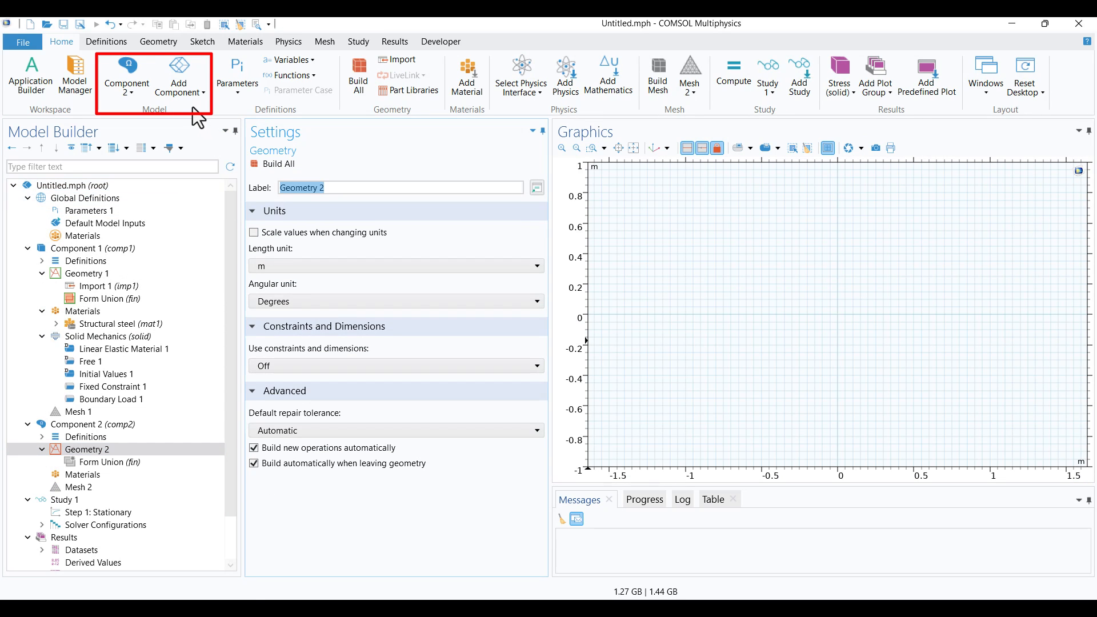
left_click(165, 104)
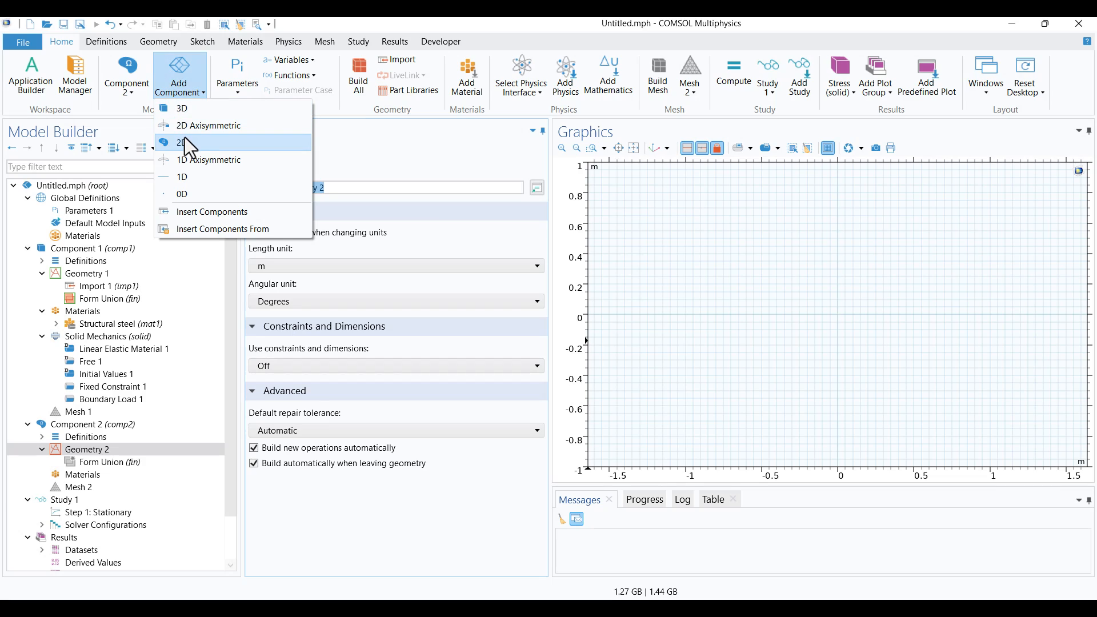
left_click(373, 146)
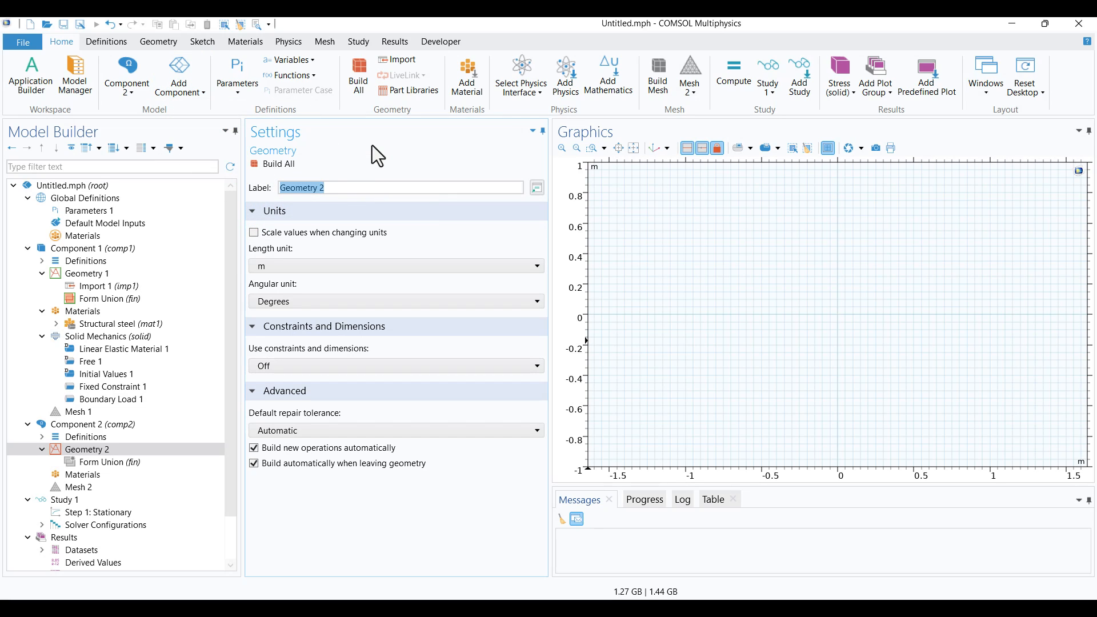
left_click(283, 267)
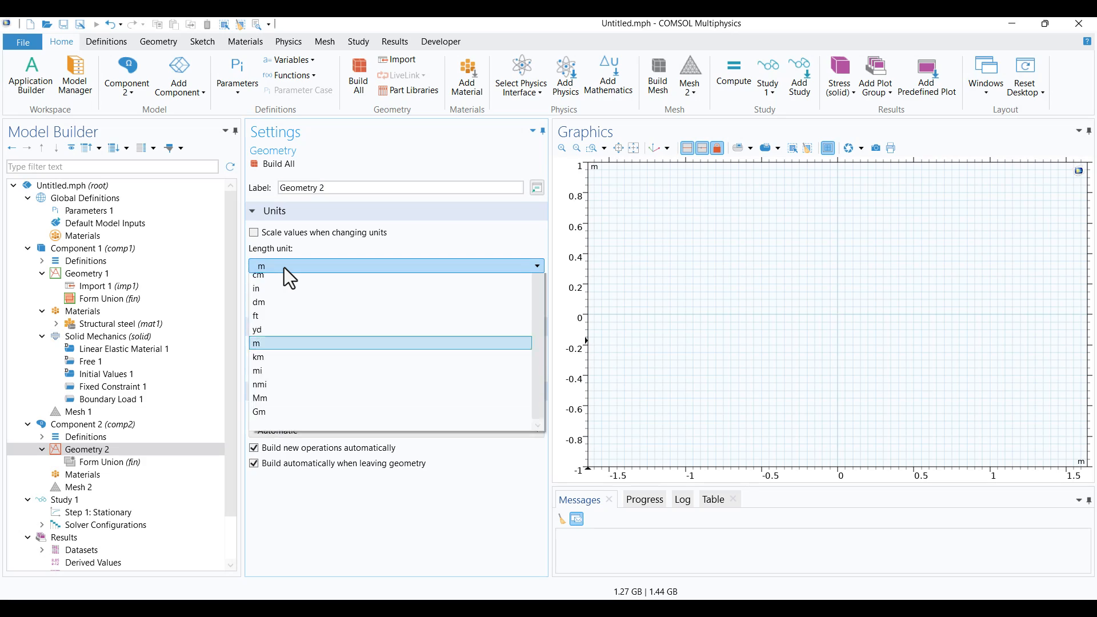
left_click(286, 309)
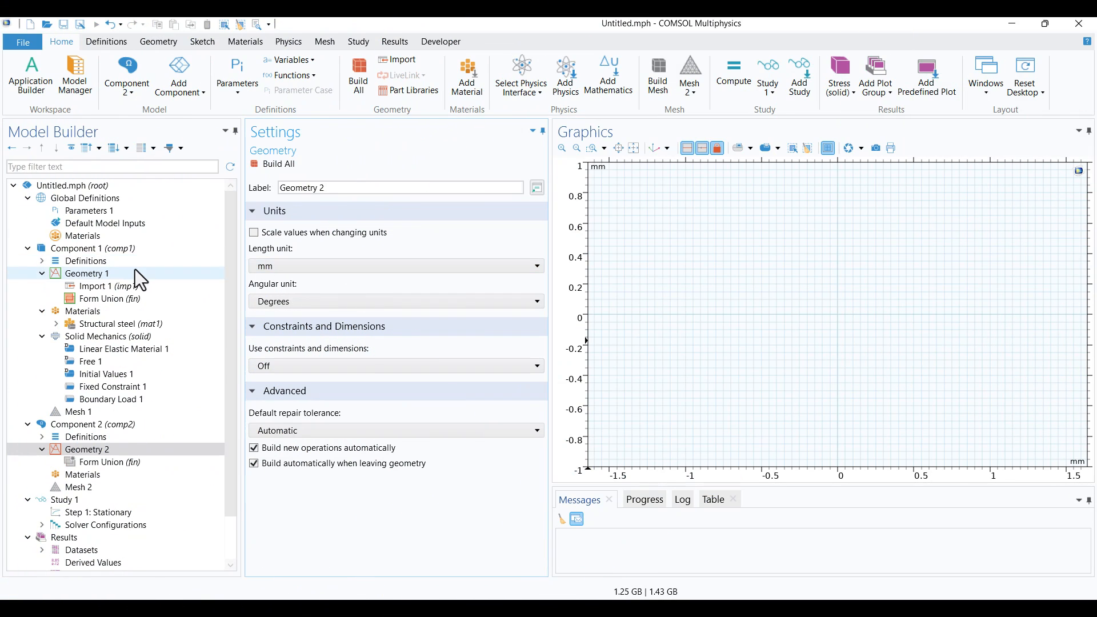
Add a work plane on the xy-plane at z-coordinate 0 to the 3D component's Geometry 1
left_click(98, 275)
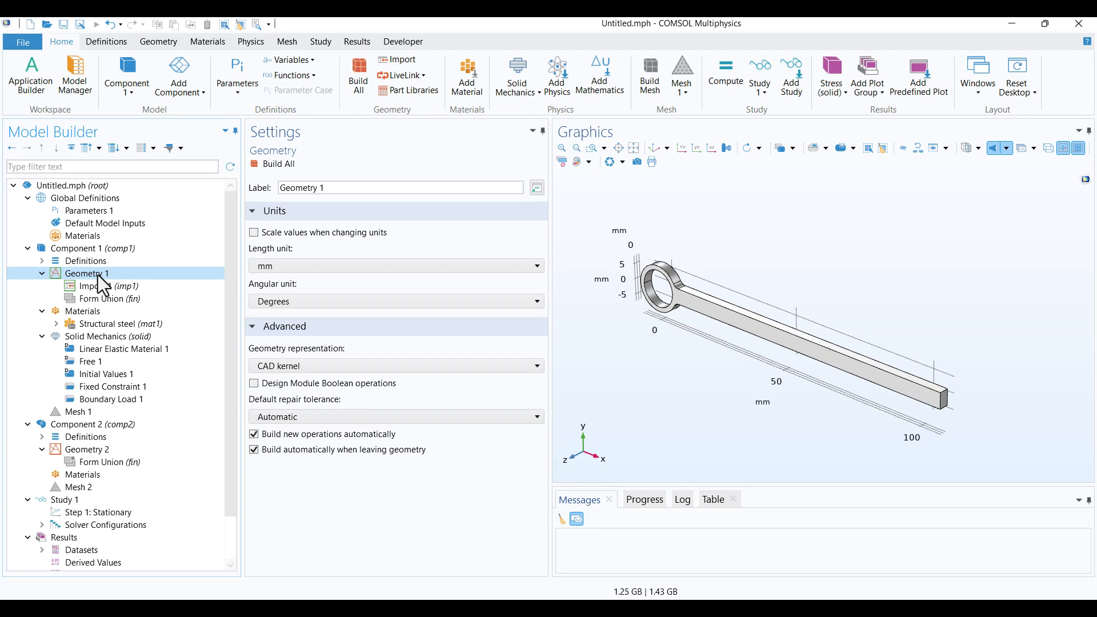
right_click(102, 285)
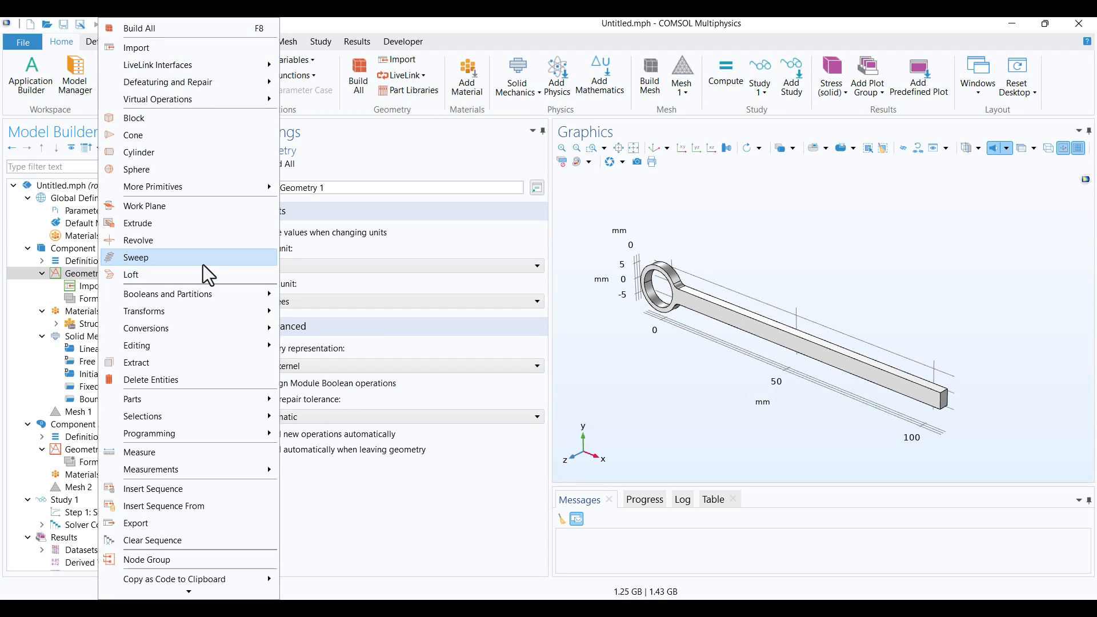
left_click(192, 207)
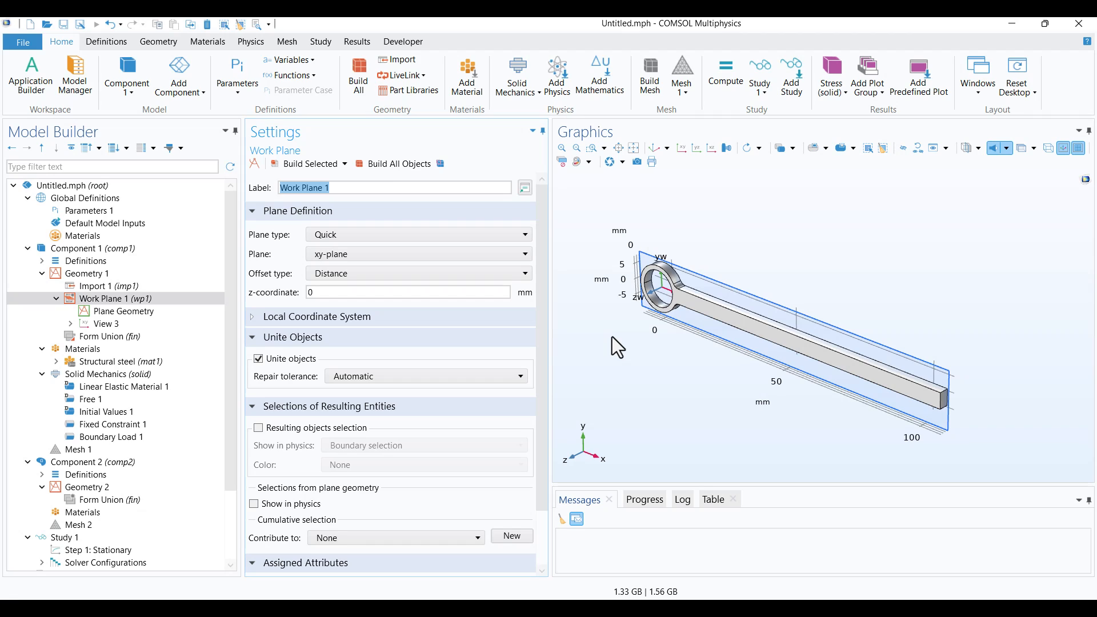
left_click_drag(620, 394, 647, 393)
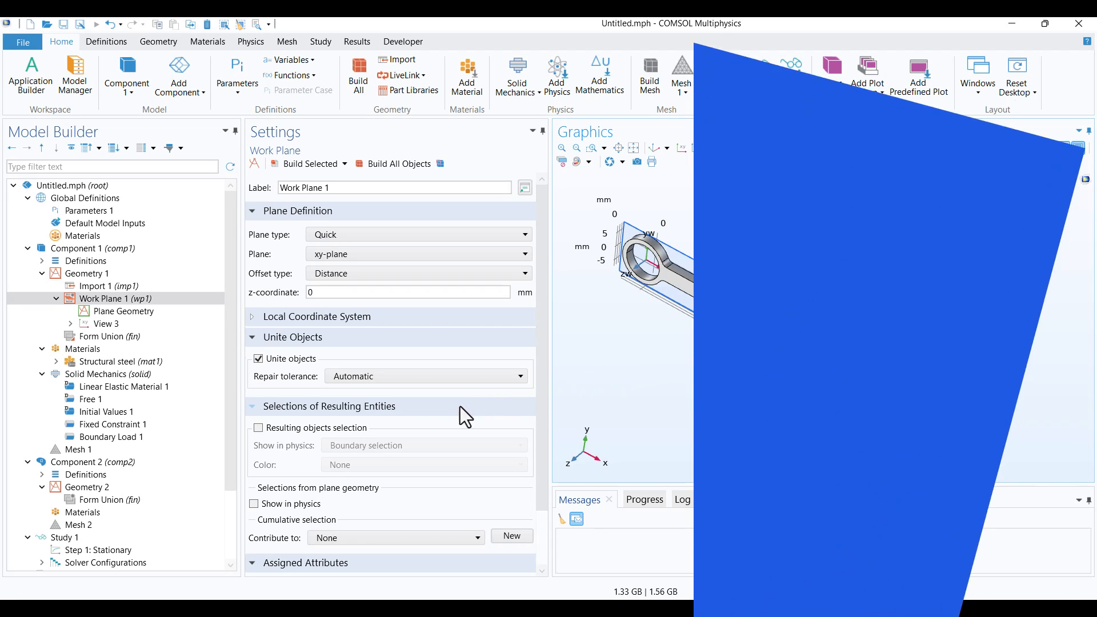
Add a cross section of all objects on Work Plane 1 to Geometry 2 and build all objects
left_click(91, 490)
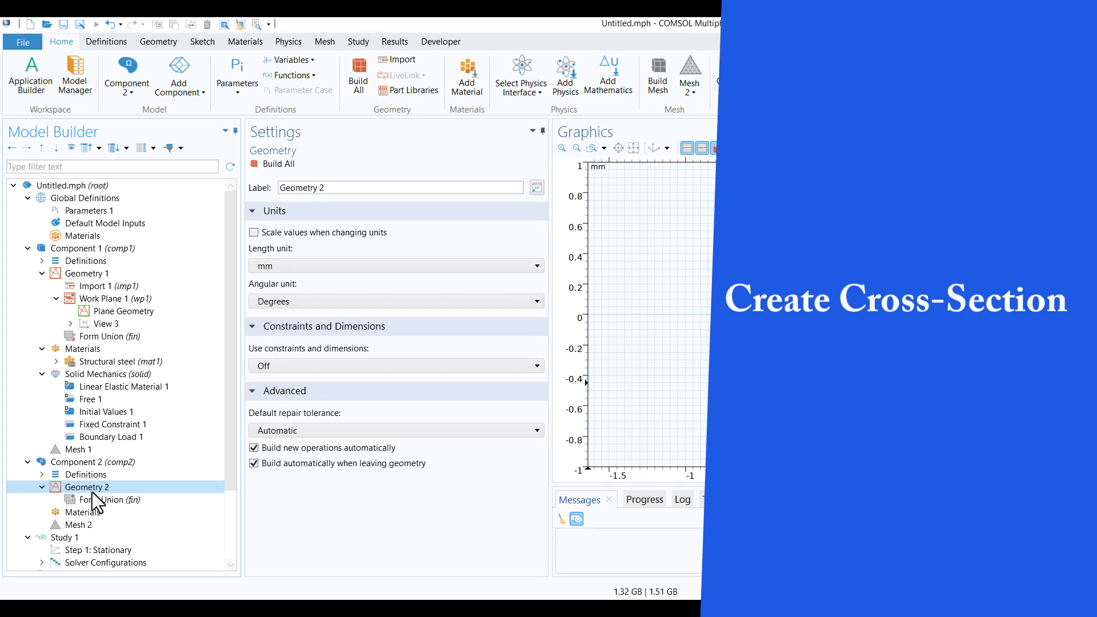
right_click(94, 489)
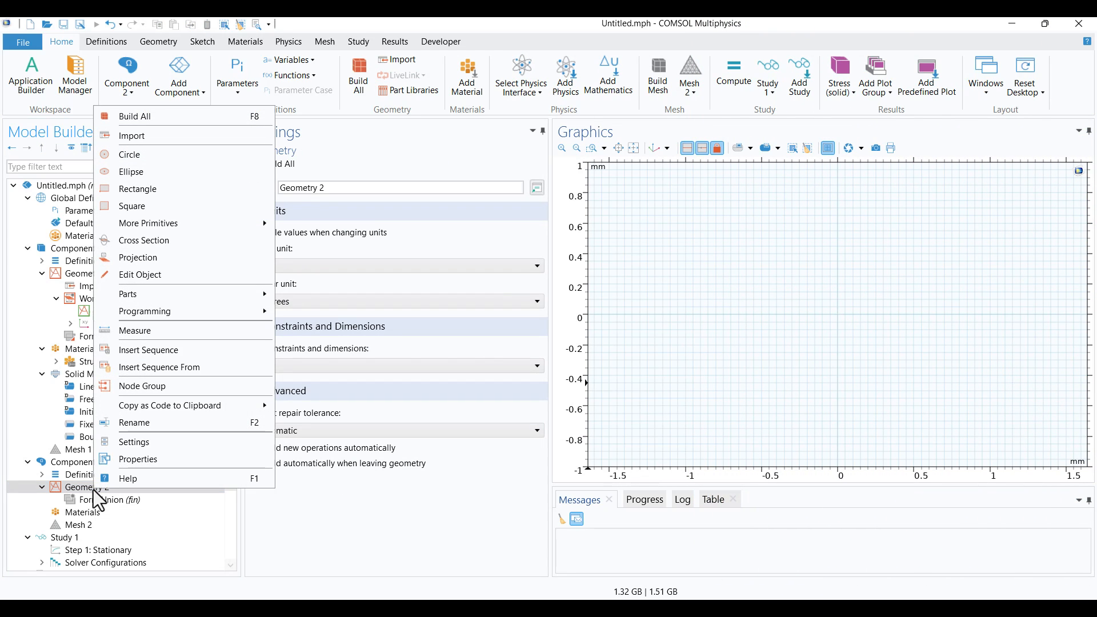
left_click(177, 240)
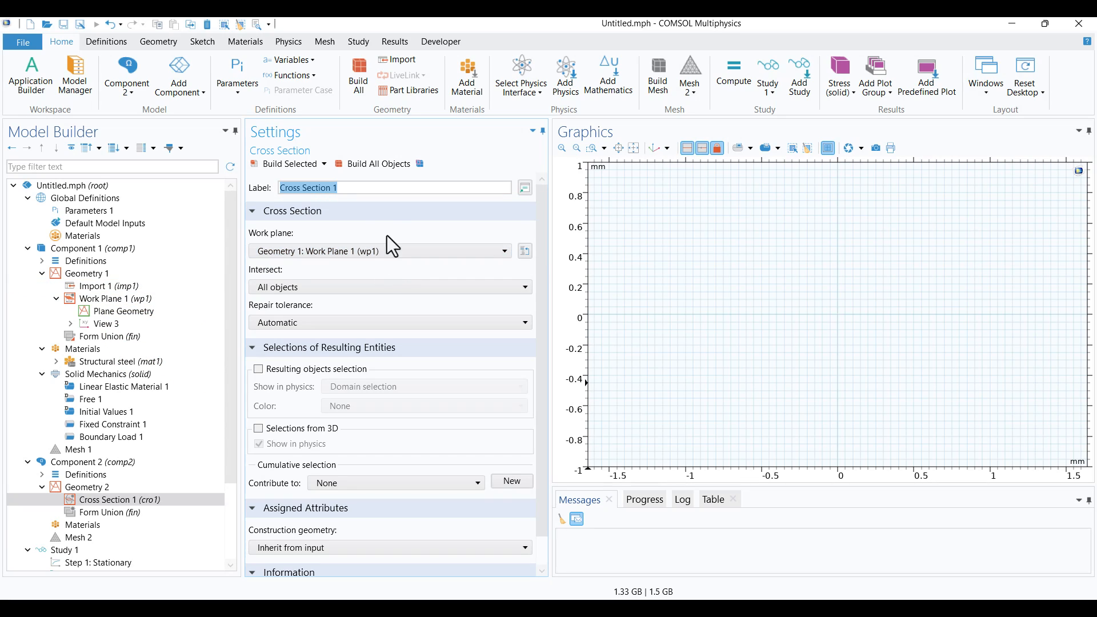
left_click(375, 169)
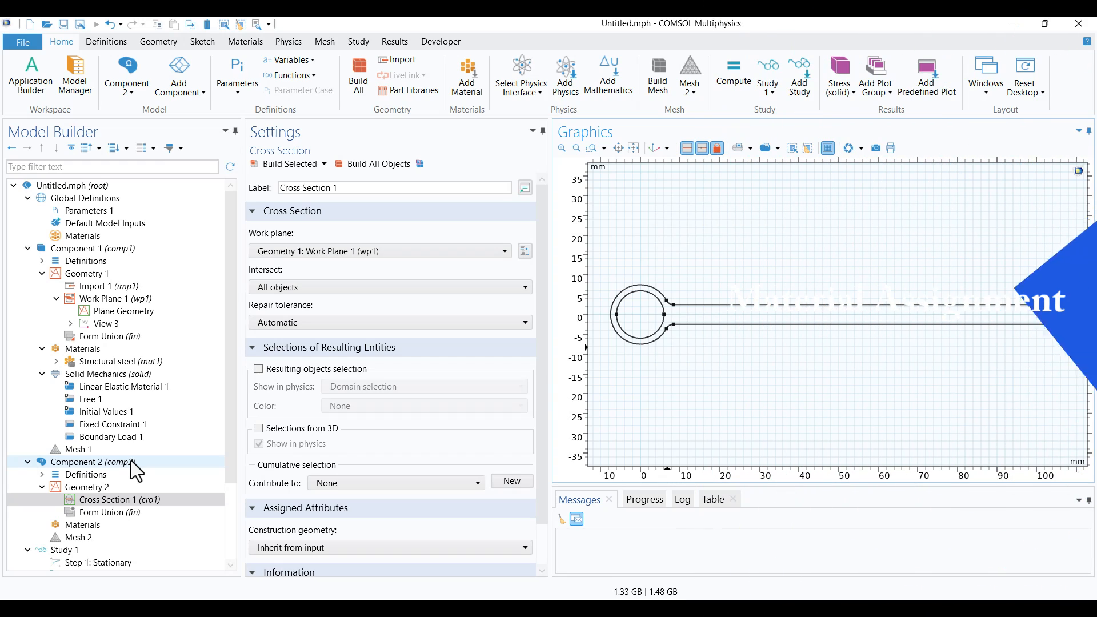
left_click(88, 525)
right_click(88, 526)
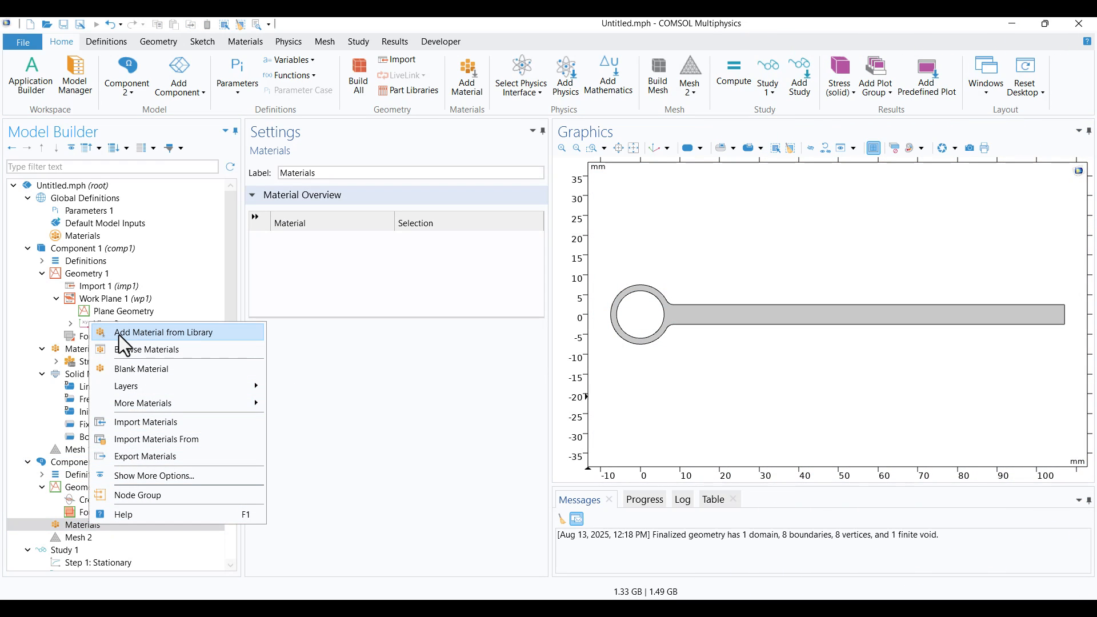
left_click(354, 380)
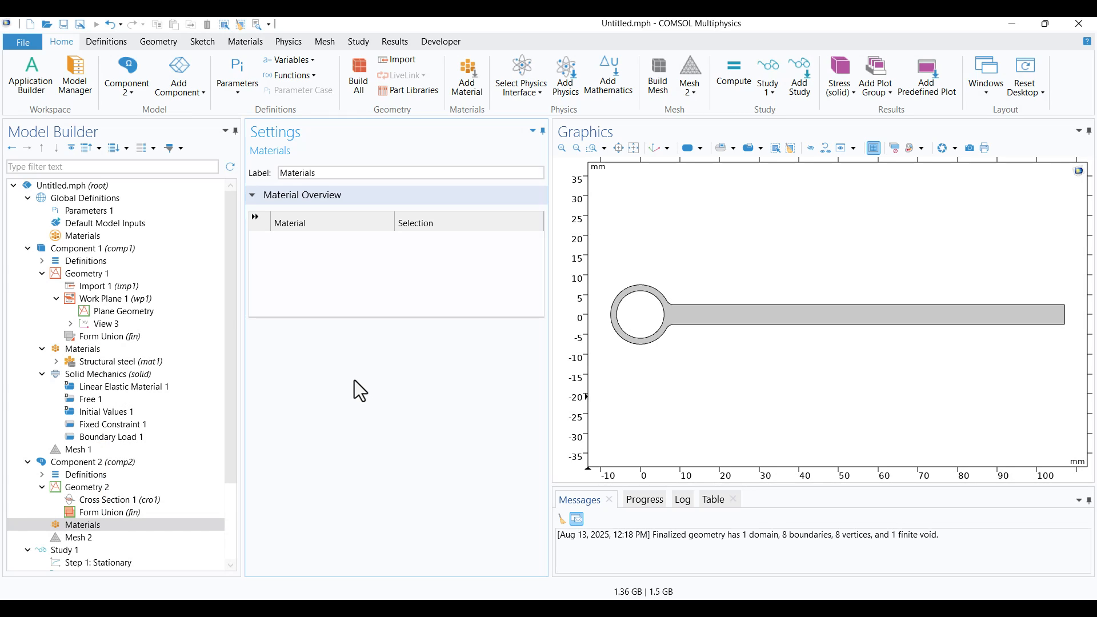
Copy the Structural steel material from Component 1 and paste it into the materials of Component 2
left_click(95, 361)
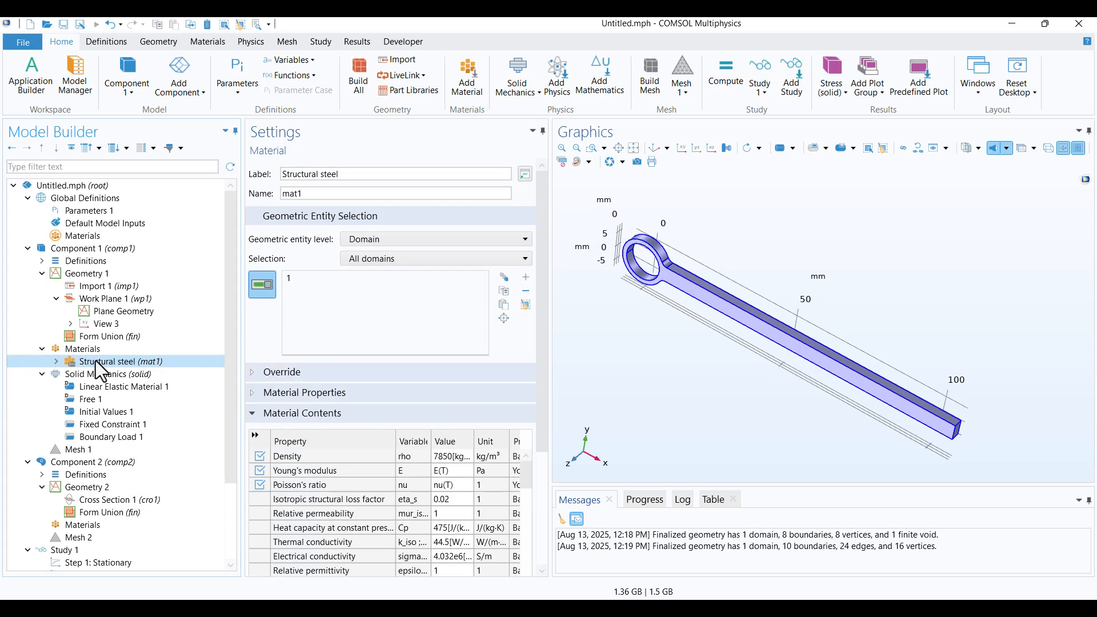
right_click(95, 361)
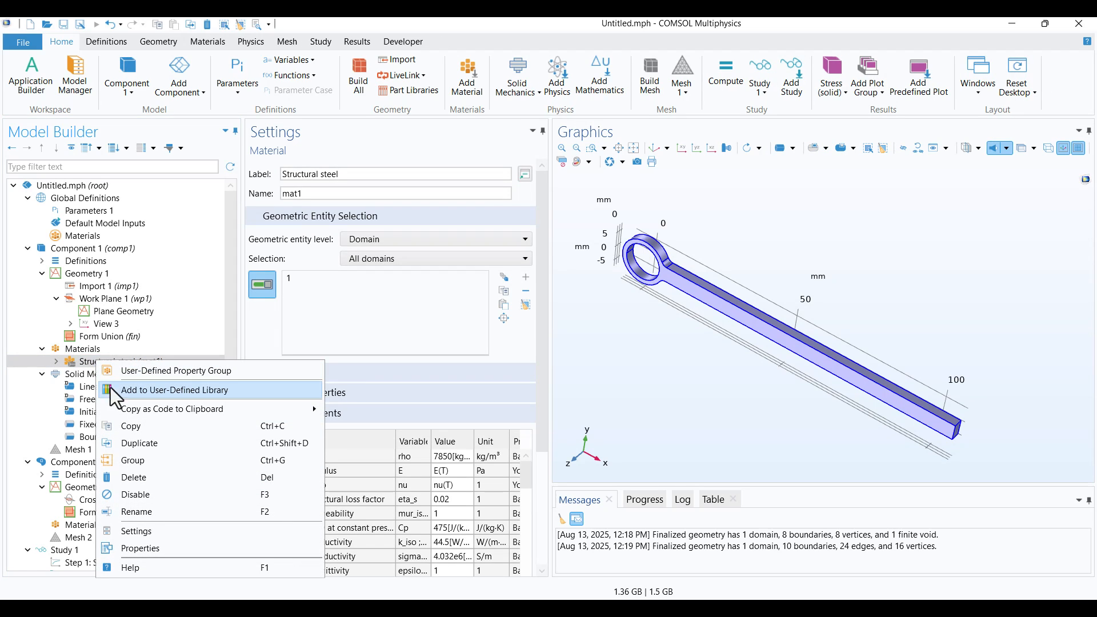
left_click(134, 426)
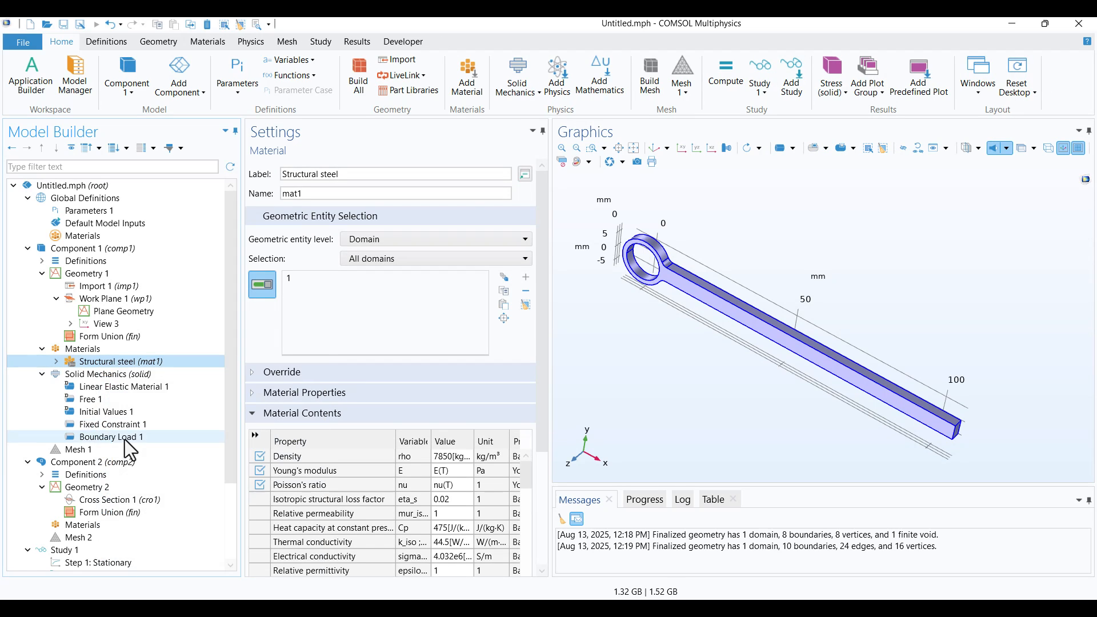
left_click(88, 524)
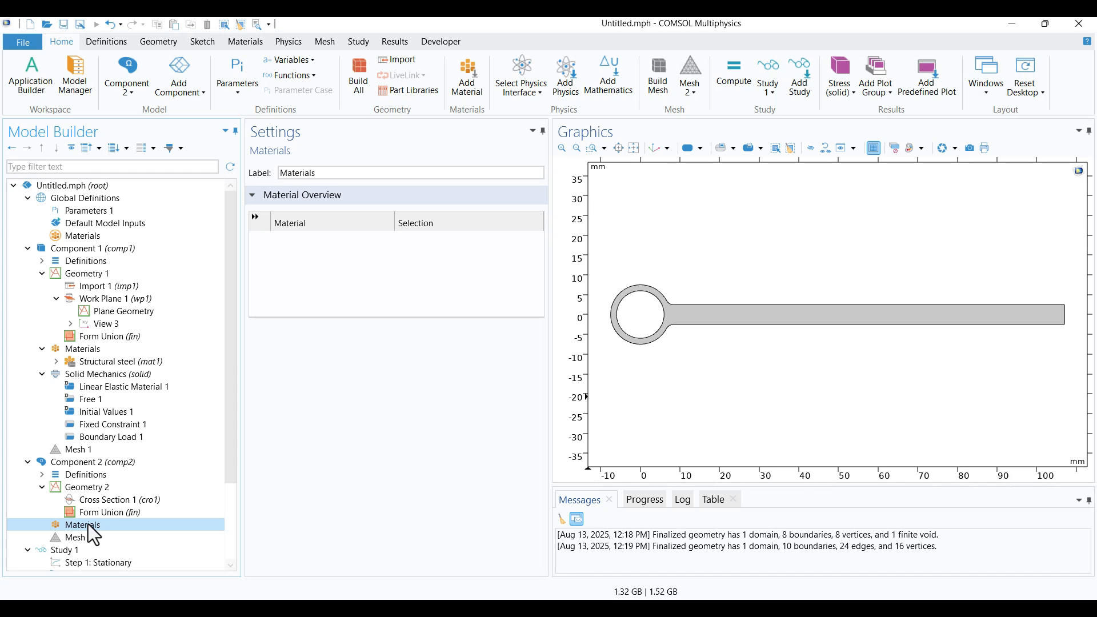
right_click(88, 524)
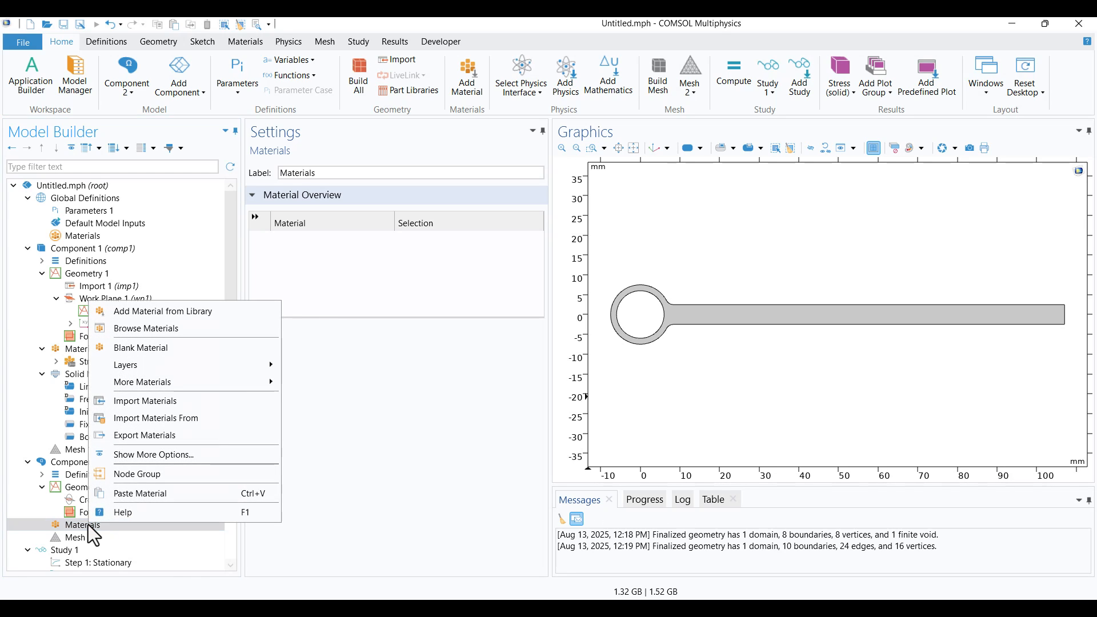
left_click(115, 495)
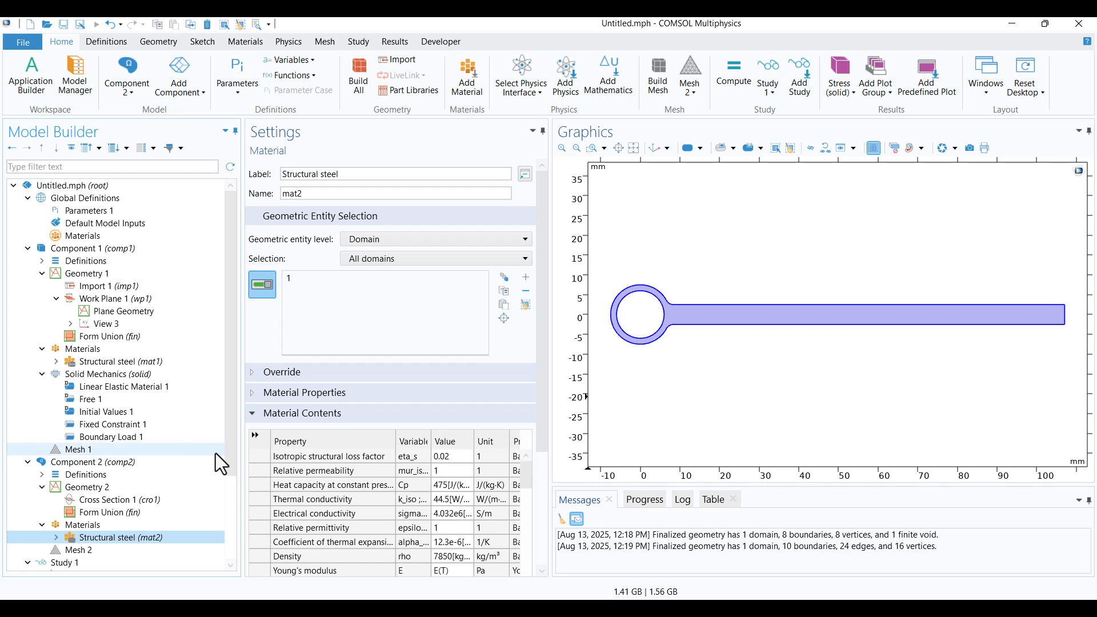
Add a Solid Mechanics physics interface to Component 2
scroll(215, 454, "down", 1)
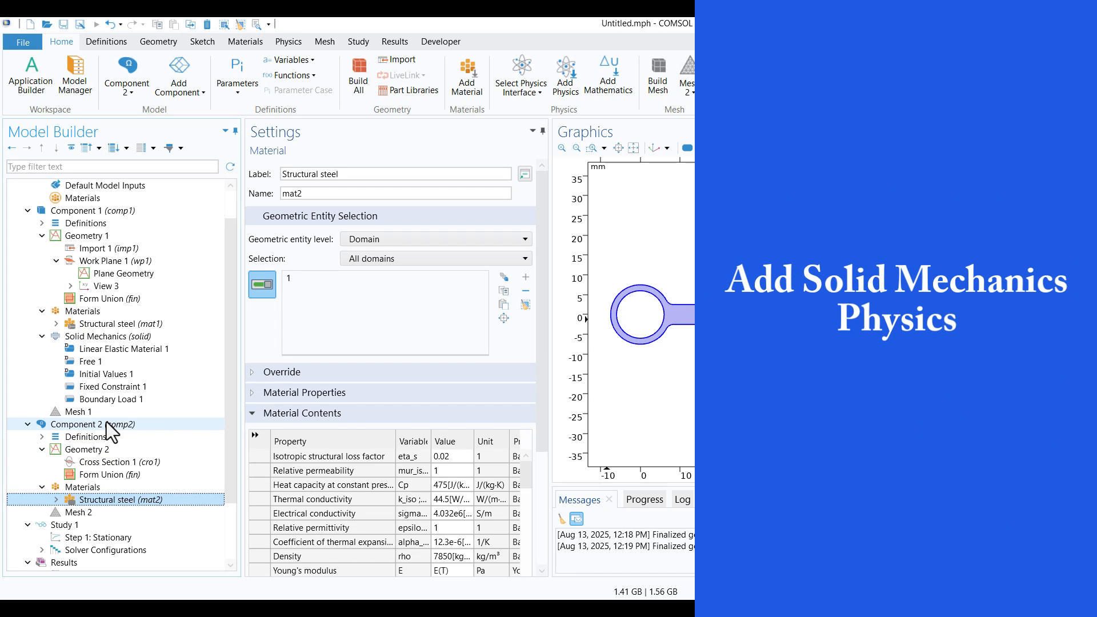
left_click(107, 423)
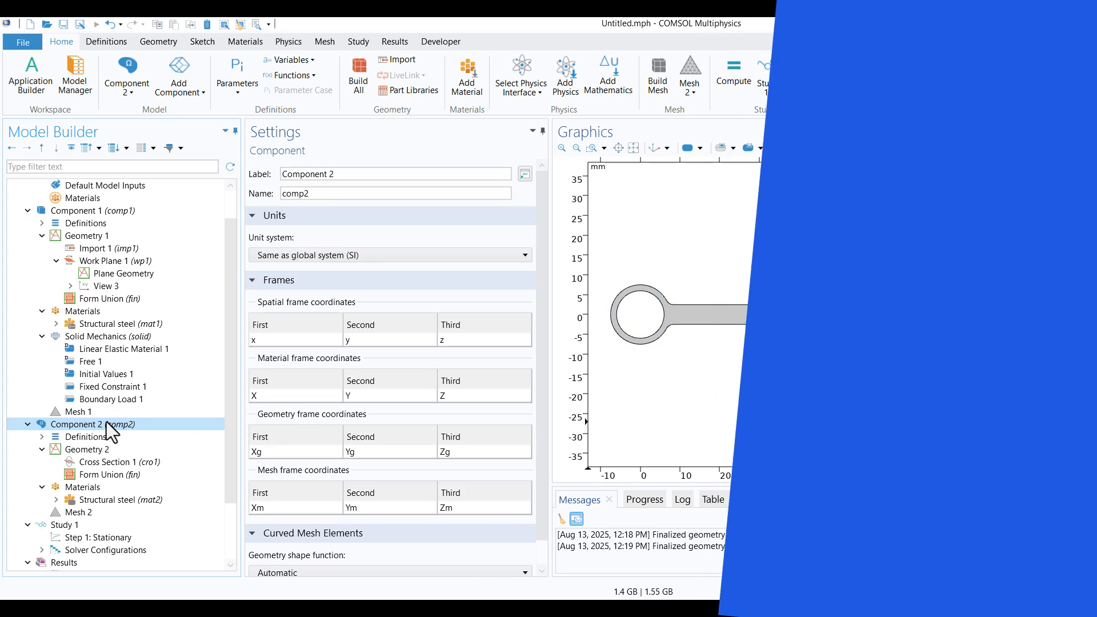
right_click(90, 426)
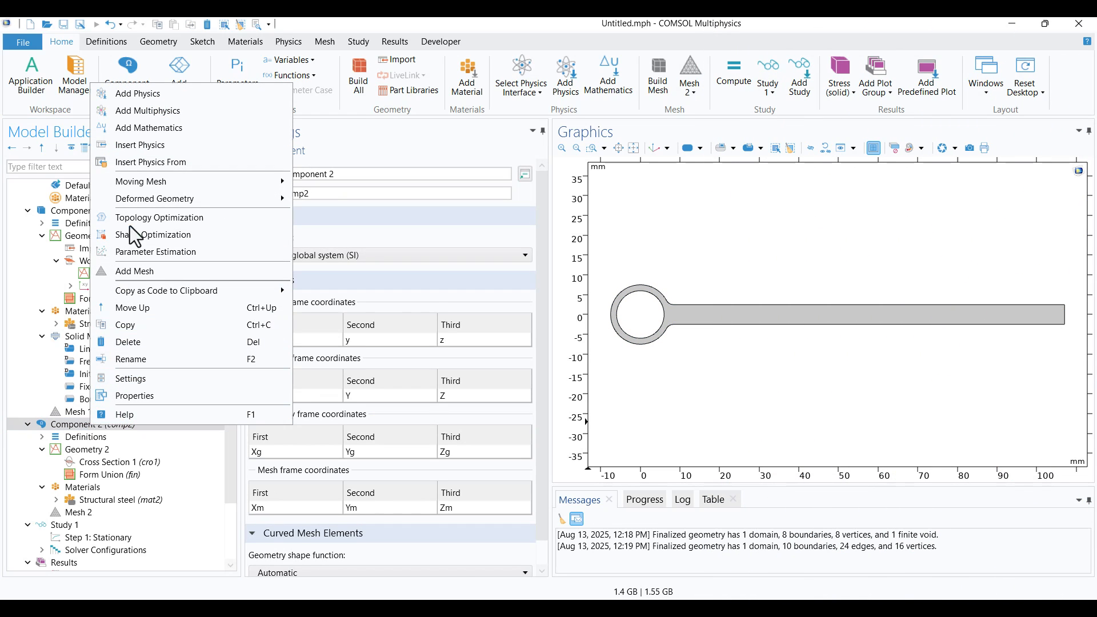
left_click(145, 94)
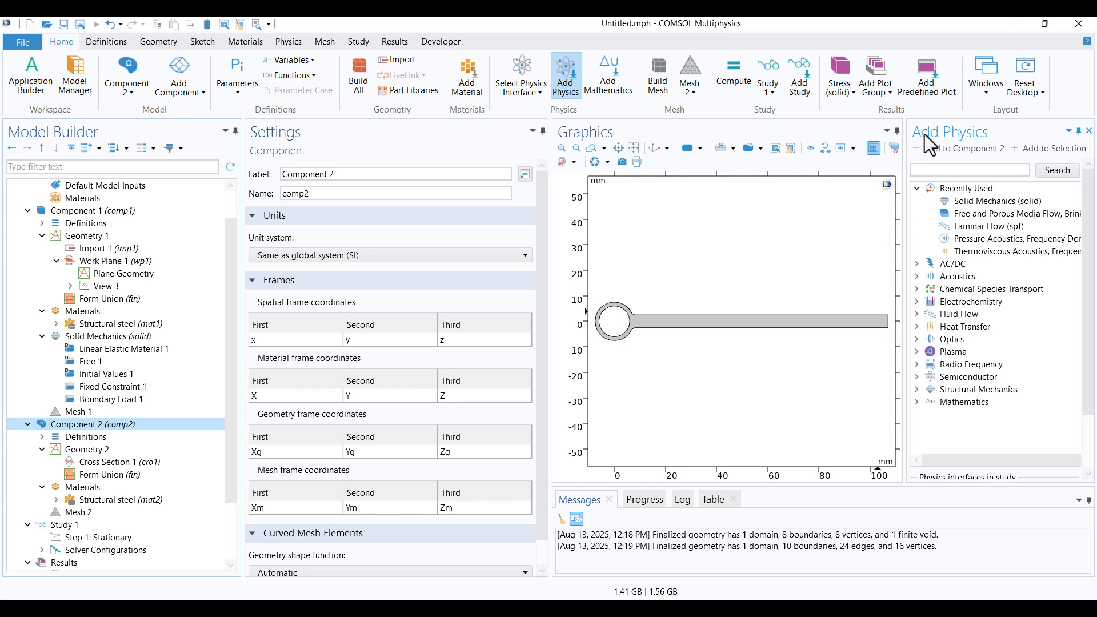
left_click(912, 391)
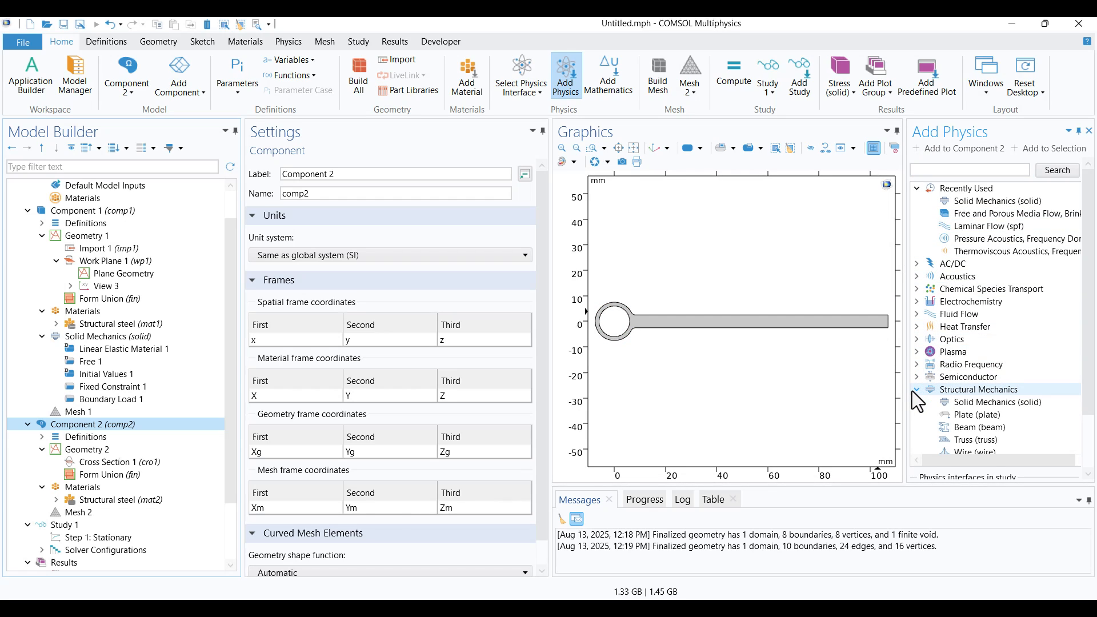
left_click(955, 406)
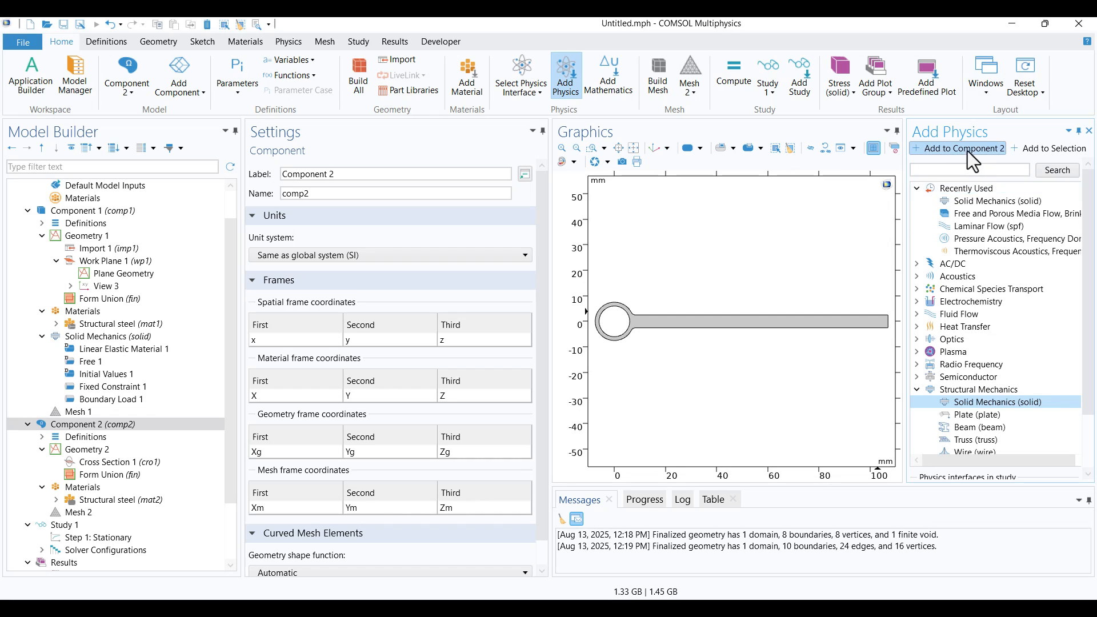
left_click(949, 150)
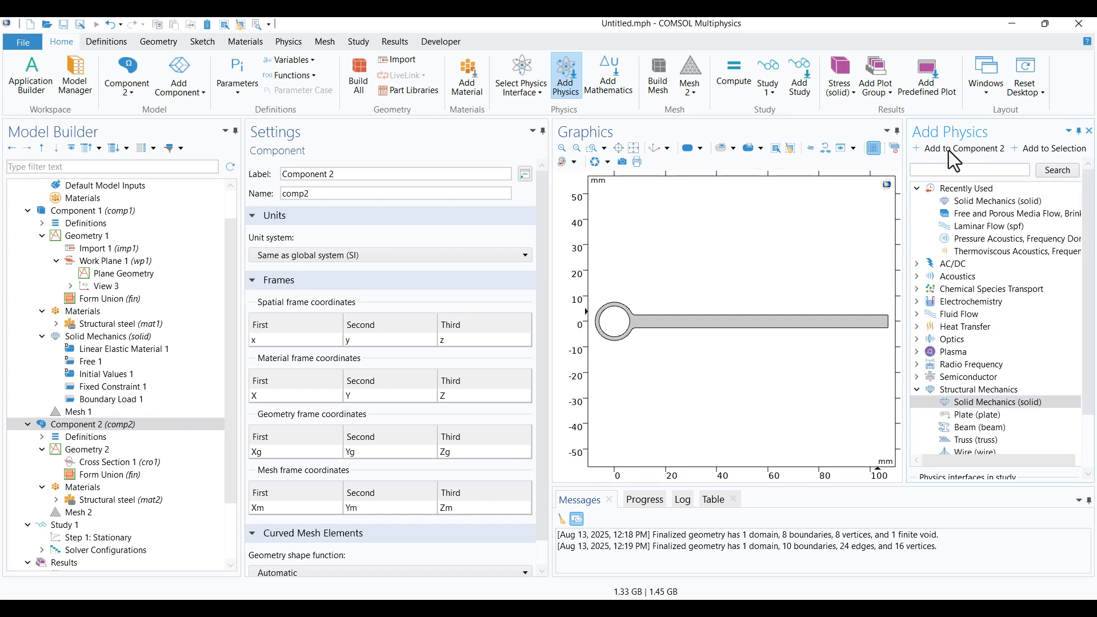
left_click(1089, 131)
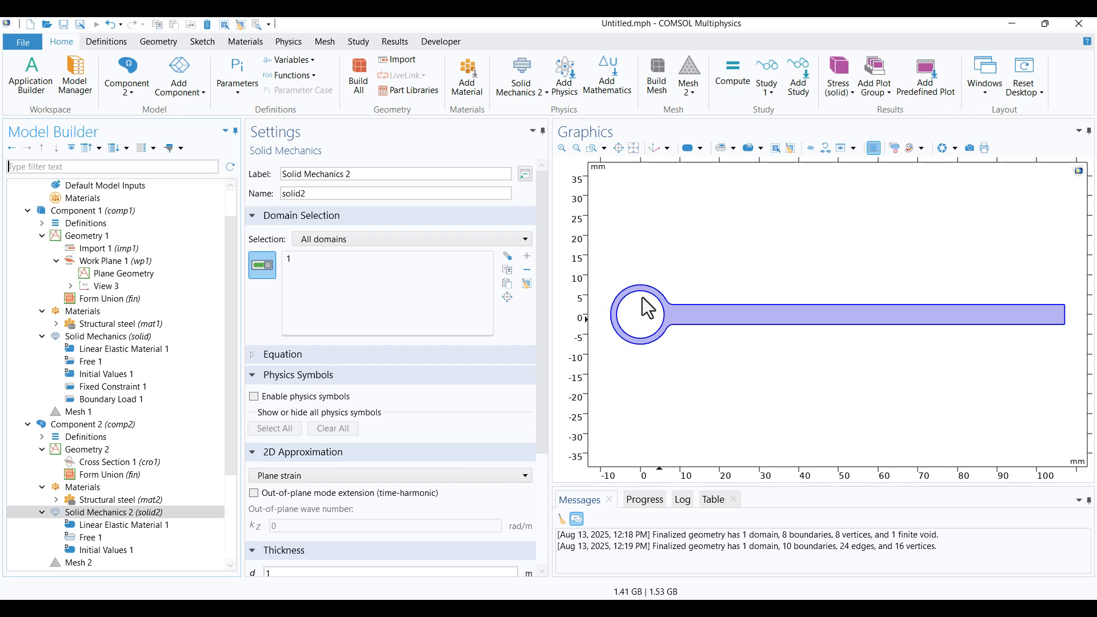
Add a Fixed Constraint to Solid Mechanics 2 on both inner arcs of the ring and check it against Component 1's constraint
right_click(134, 512)
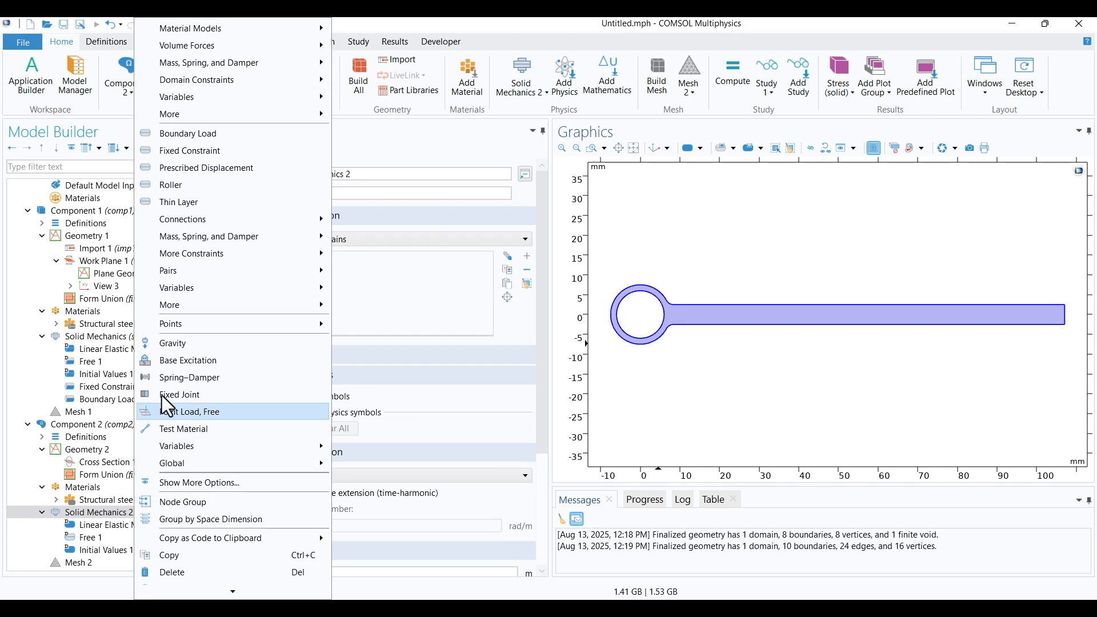
left_click(237, 153)
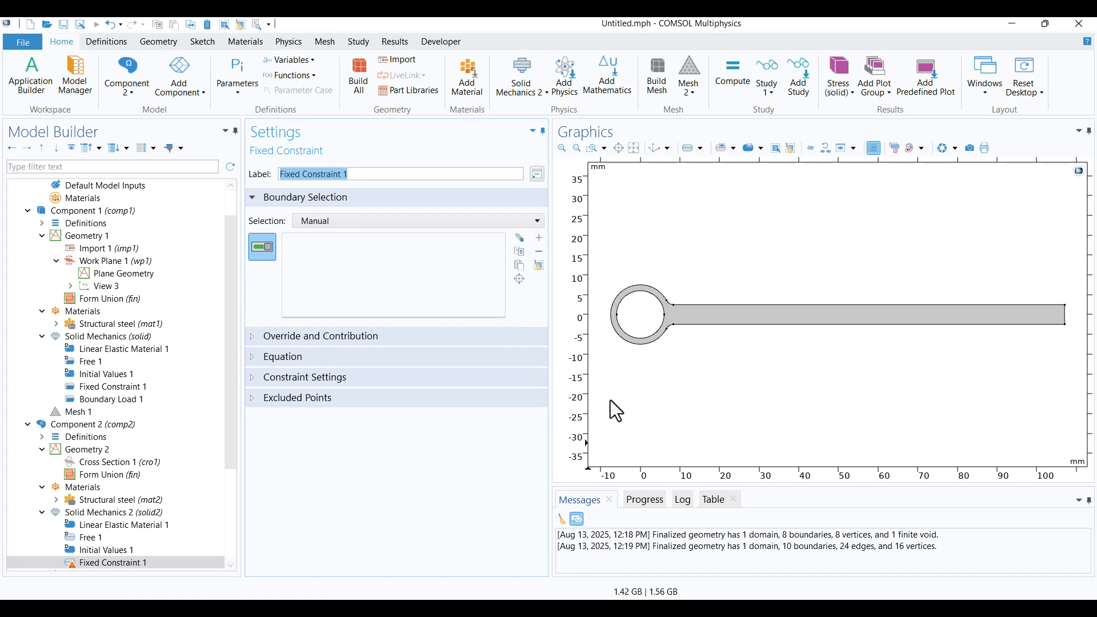
left_click(622, 333)
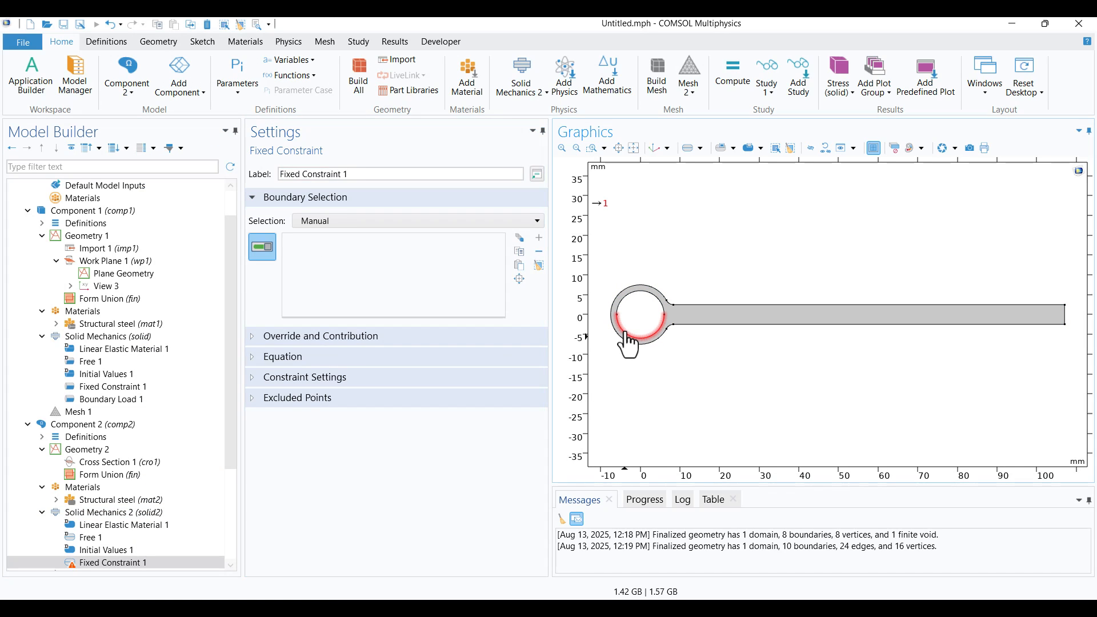
left_click(639, 298)
left_click(99, 384)
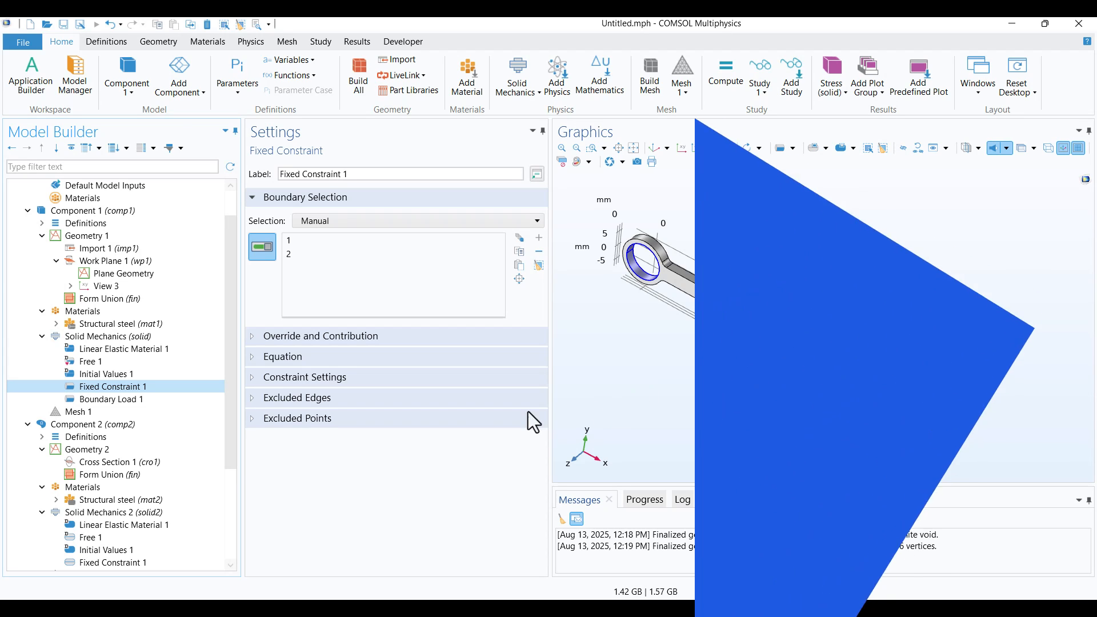
Add a Boundary Load to Solid Mechanics 2 on the long upper edge of the handle
left_click(75, 512)
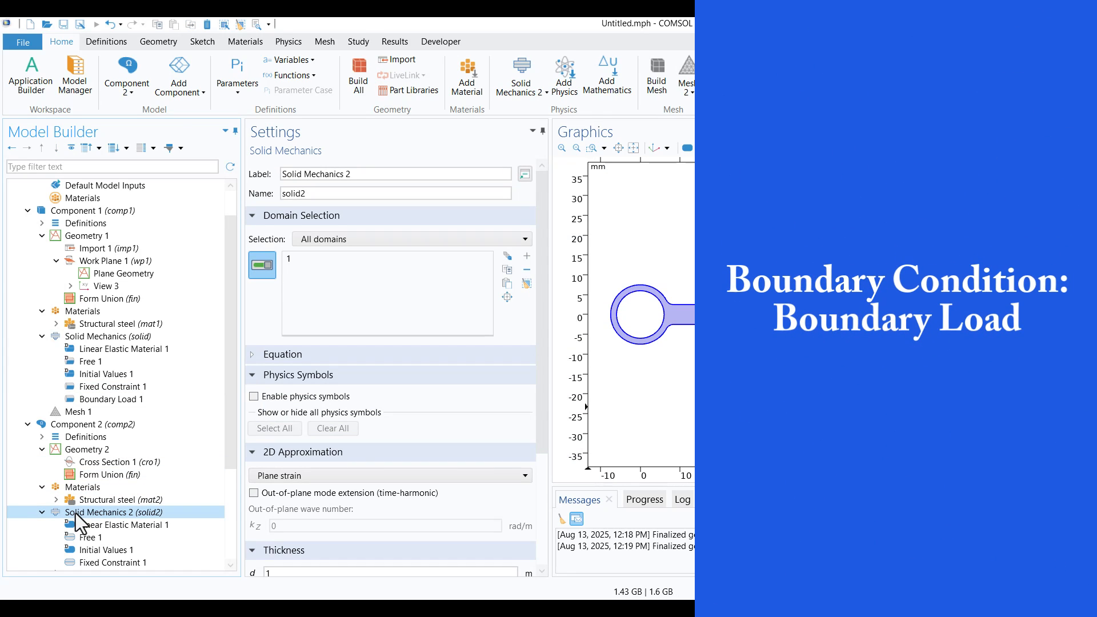
right_click(76, 513)
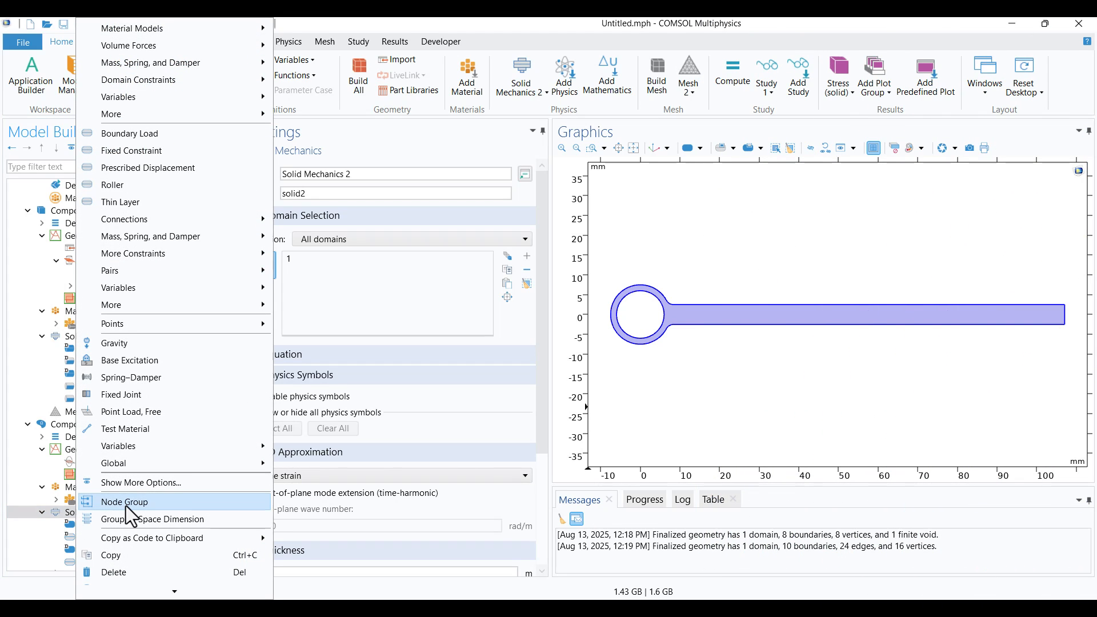
left_click(143, 135)
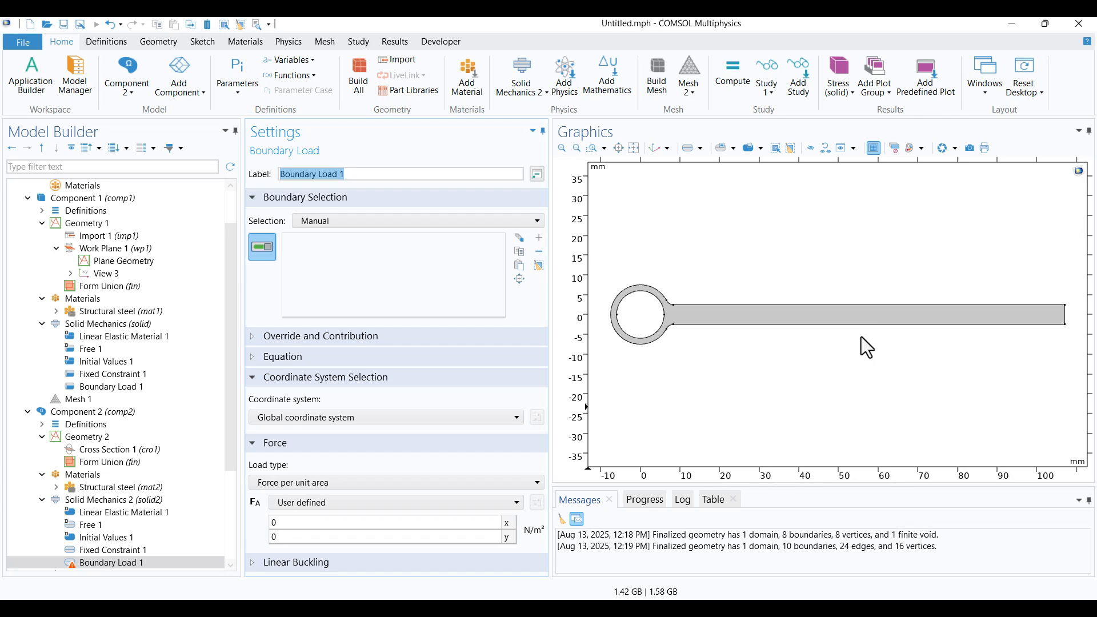
left_click(881, 313)
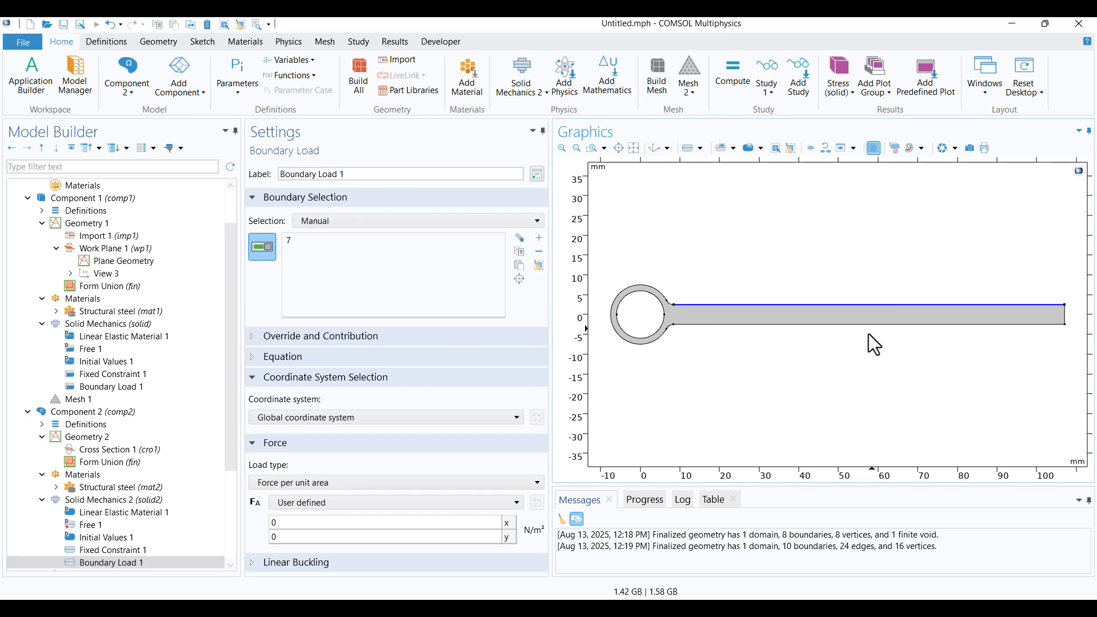
Set the 2D boundary load to a total force of -30 N in y and check it against Component 1's load
left_click(370, 481)
left_click(352, 526)
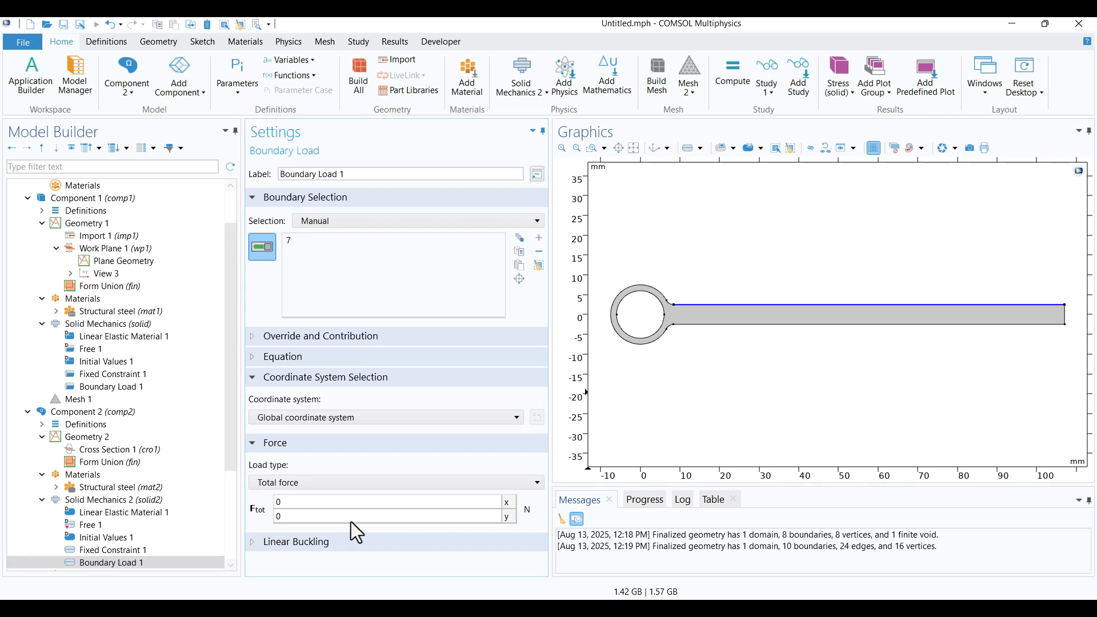
left_click(351, 522)
type("-30")
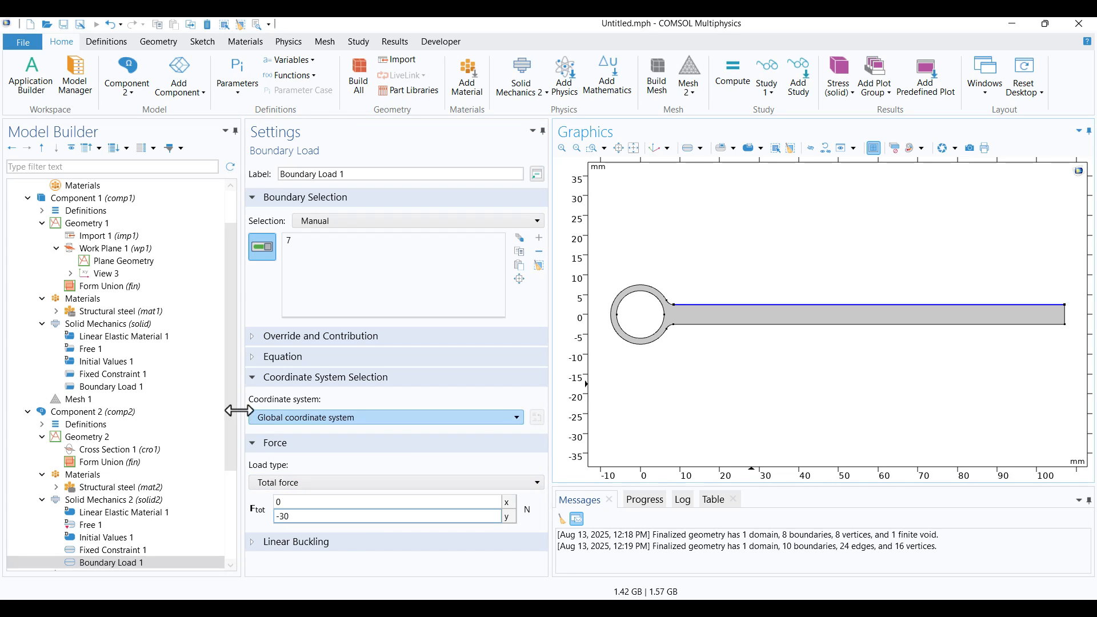
left_click(128, 391)
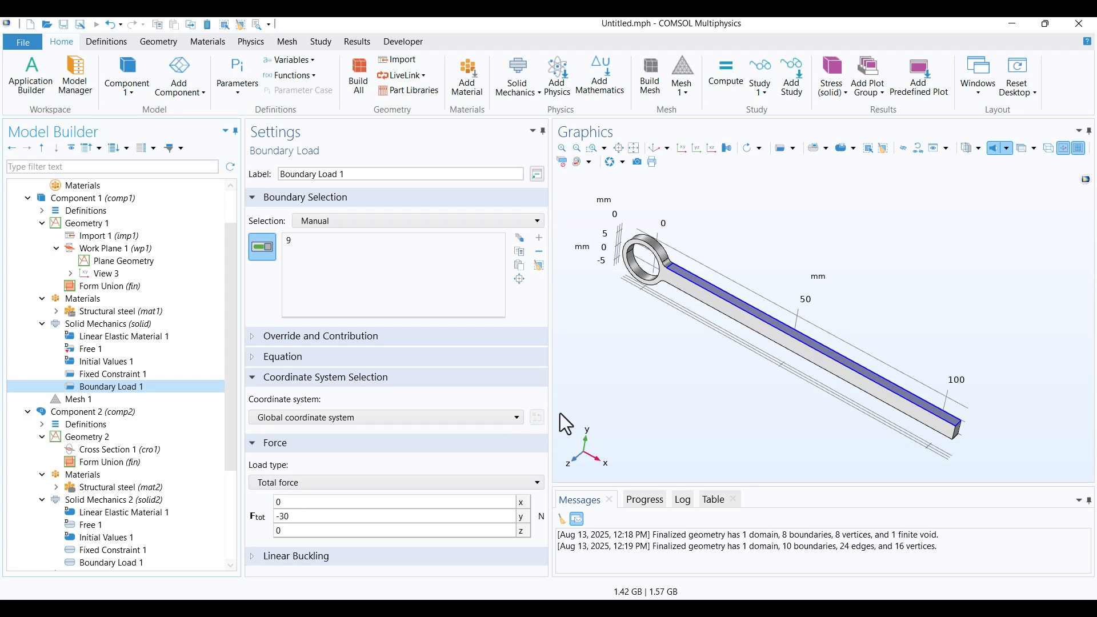
Set Mesh 2's element size to Finer, matching Mesh 1, and build the 2D mesh
scroll(150, 475, "down", 4)
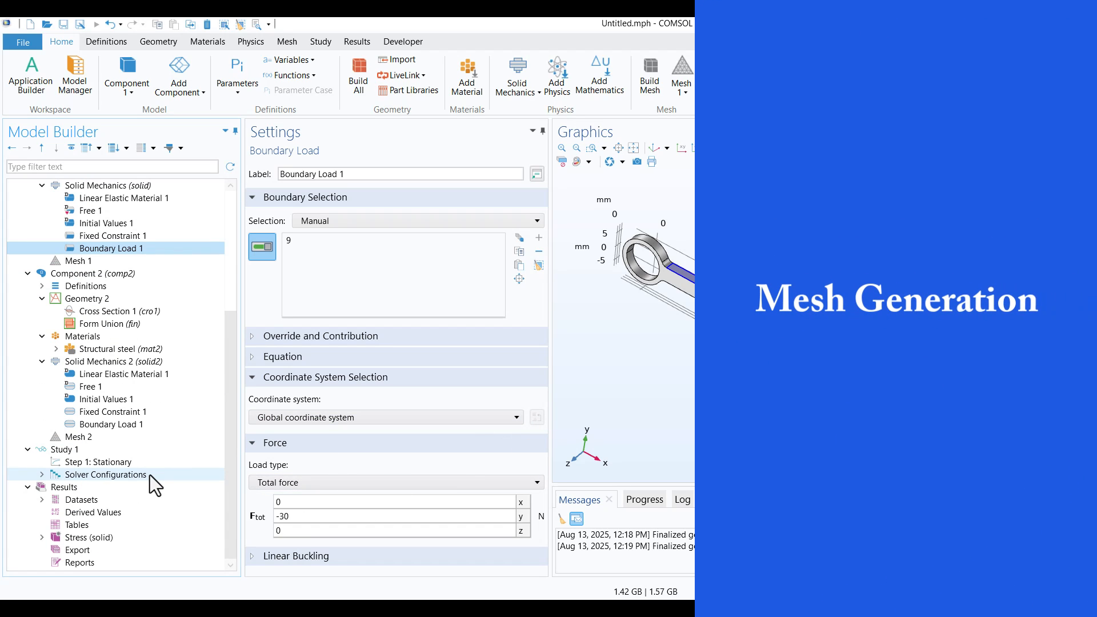
left_click(89, 439)
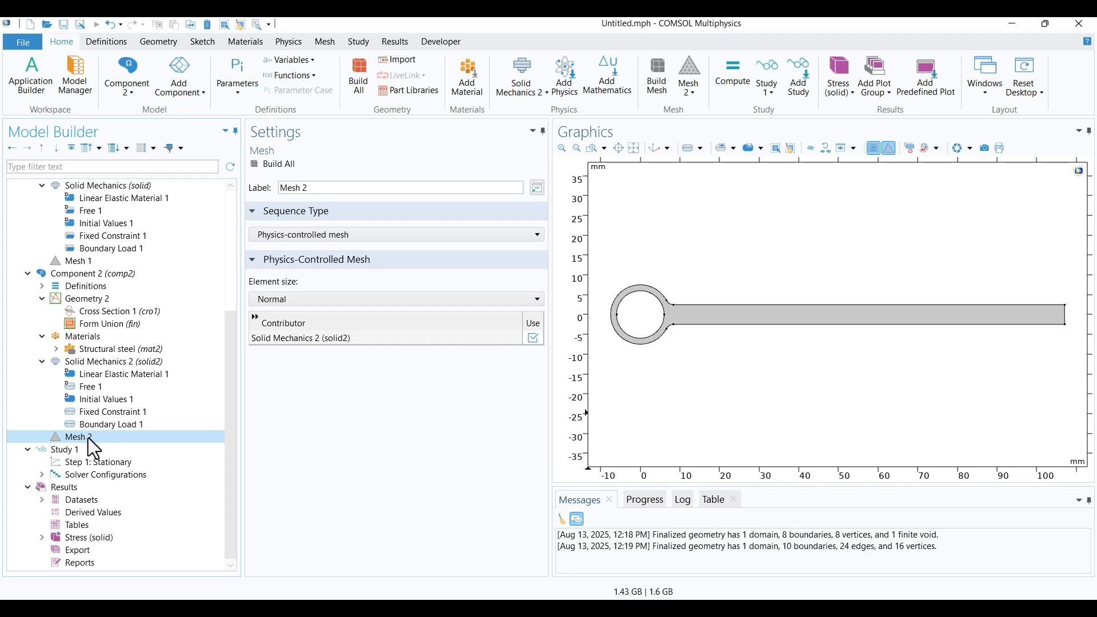
left_click(99, 264)
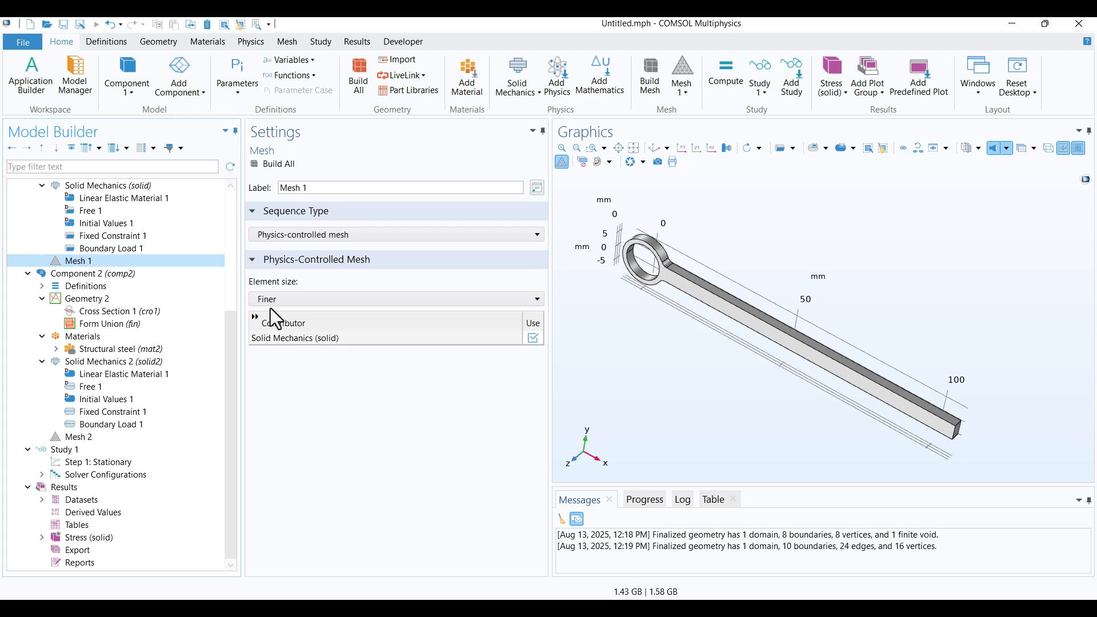
left_click(107, 437)
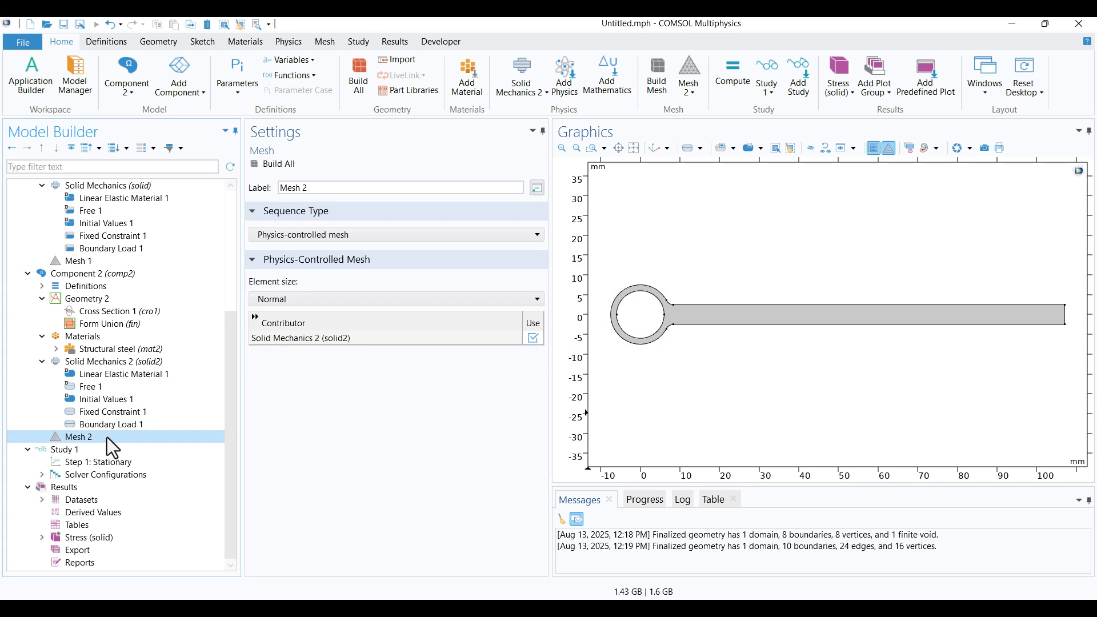
left_click(283, 299)
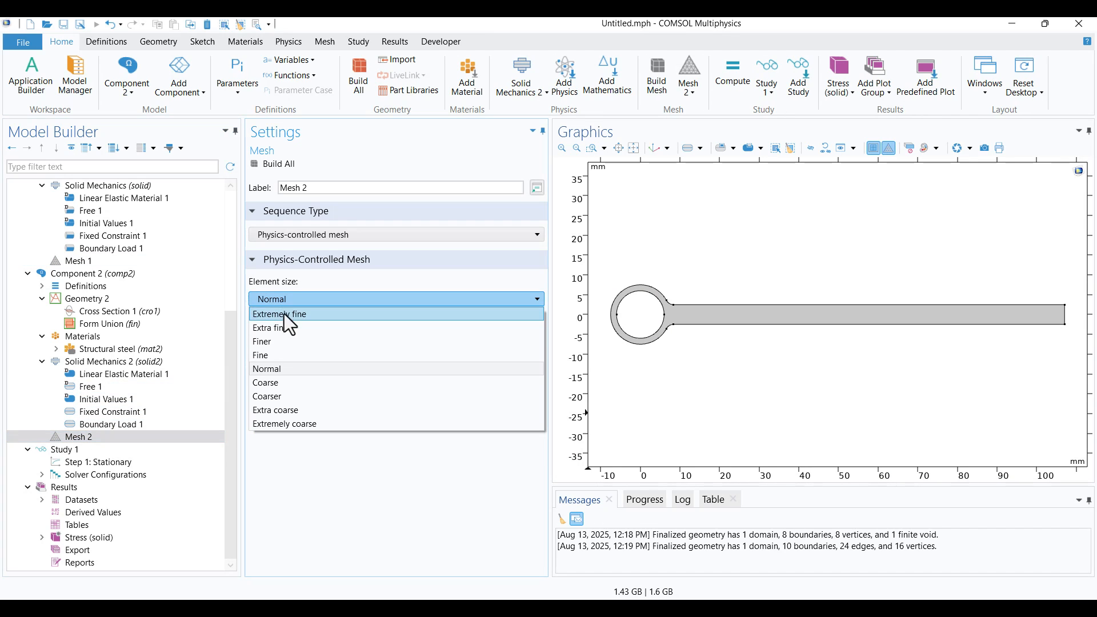
left_click(285, 341)
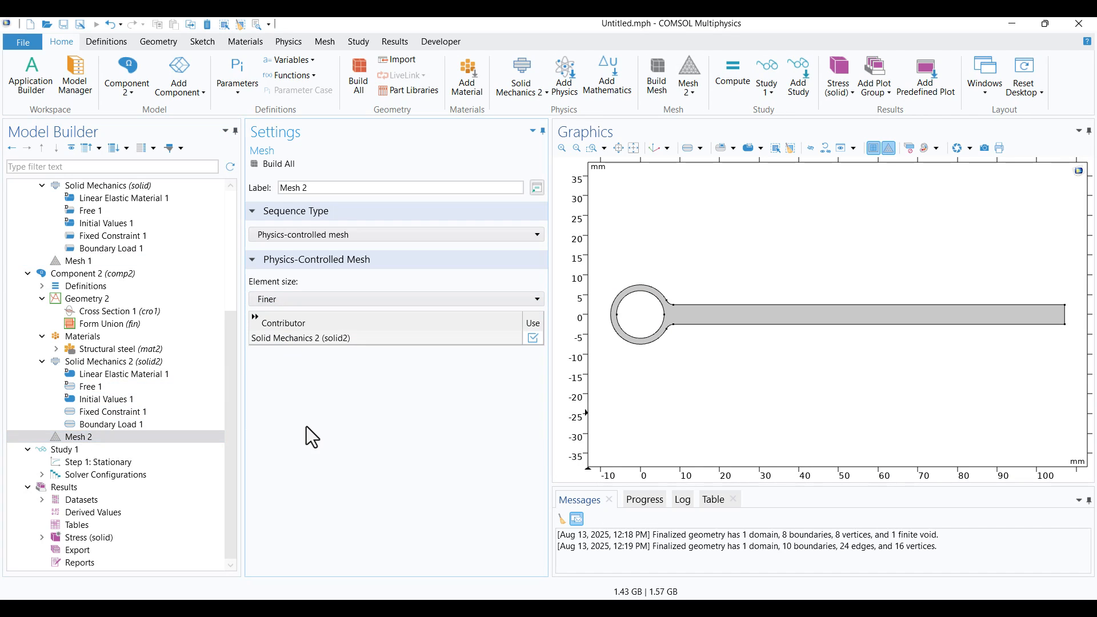
left_click(280, 164)
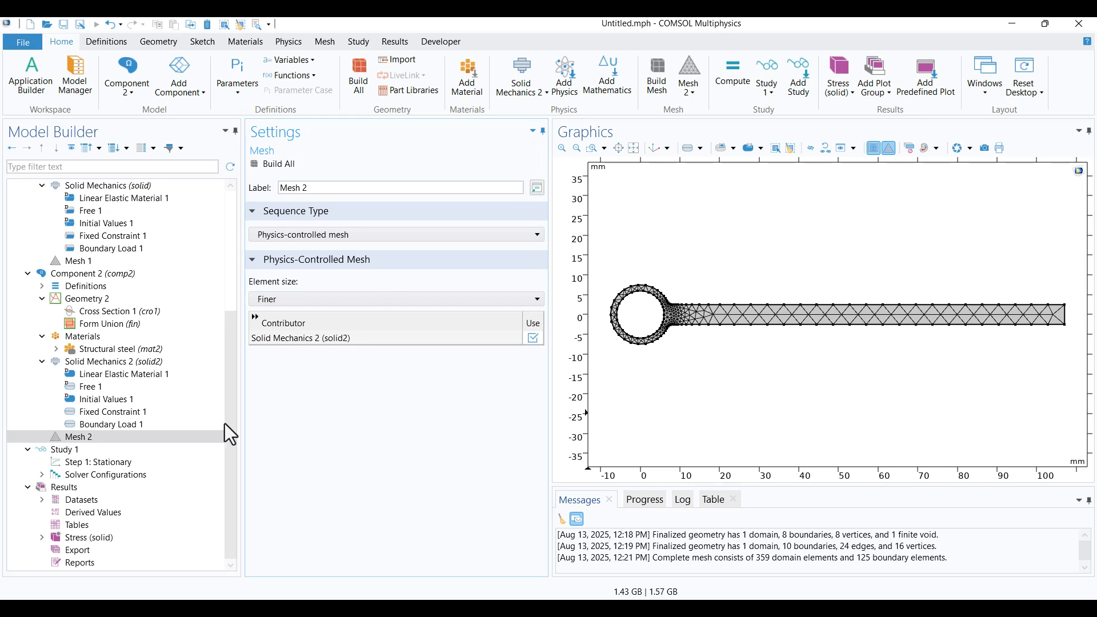
Build Component 1's Mesh 1 in the xy view and compare it with Mesh 2
scroll(85, 392, "up", 2)
left_click(90, 336)
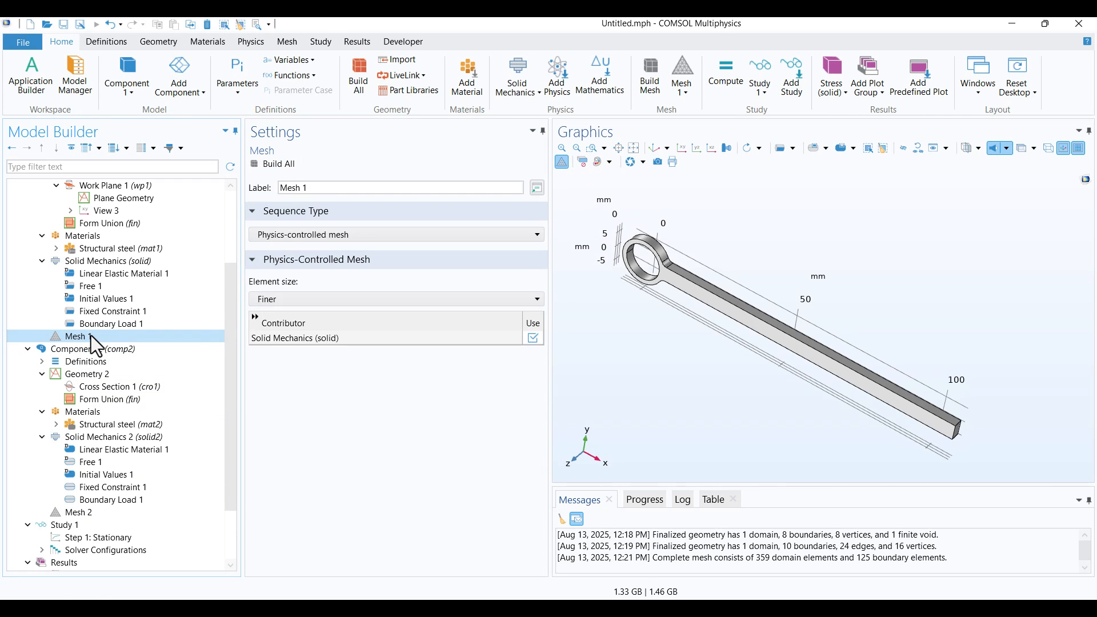
left_click(682, 149)
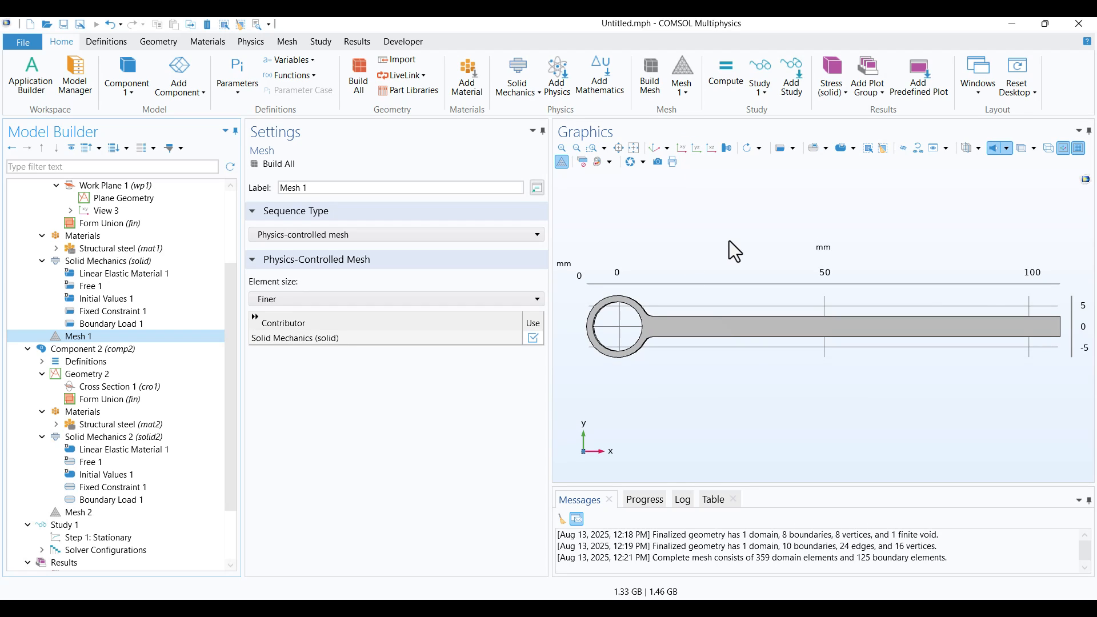
left_click(274, 166)
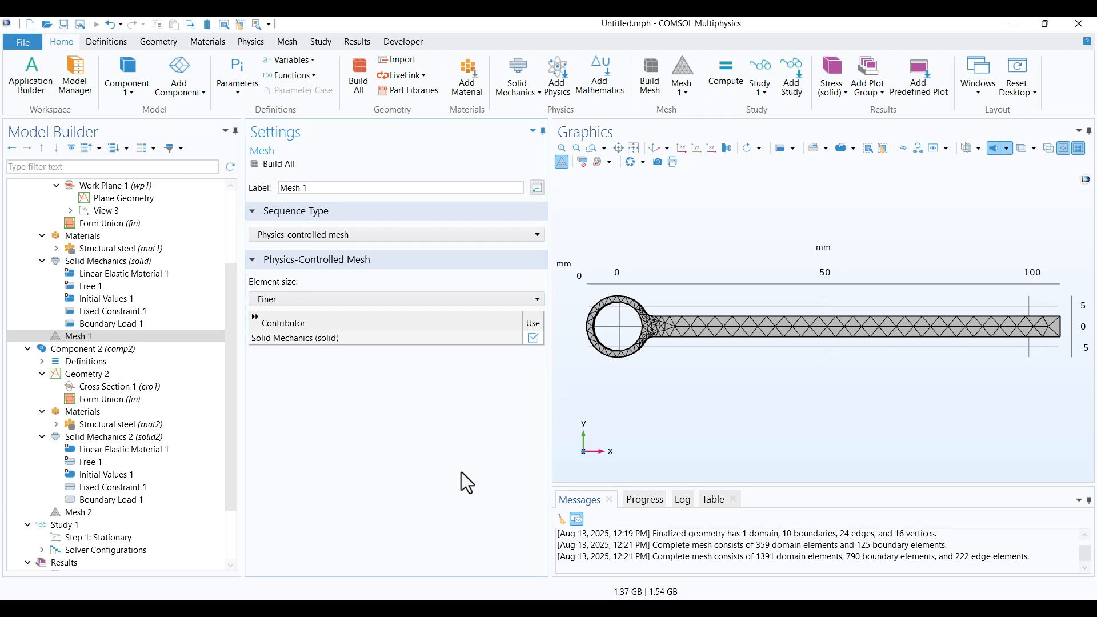
left_click(114, 513)
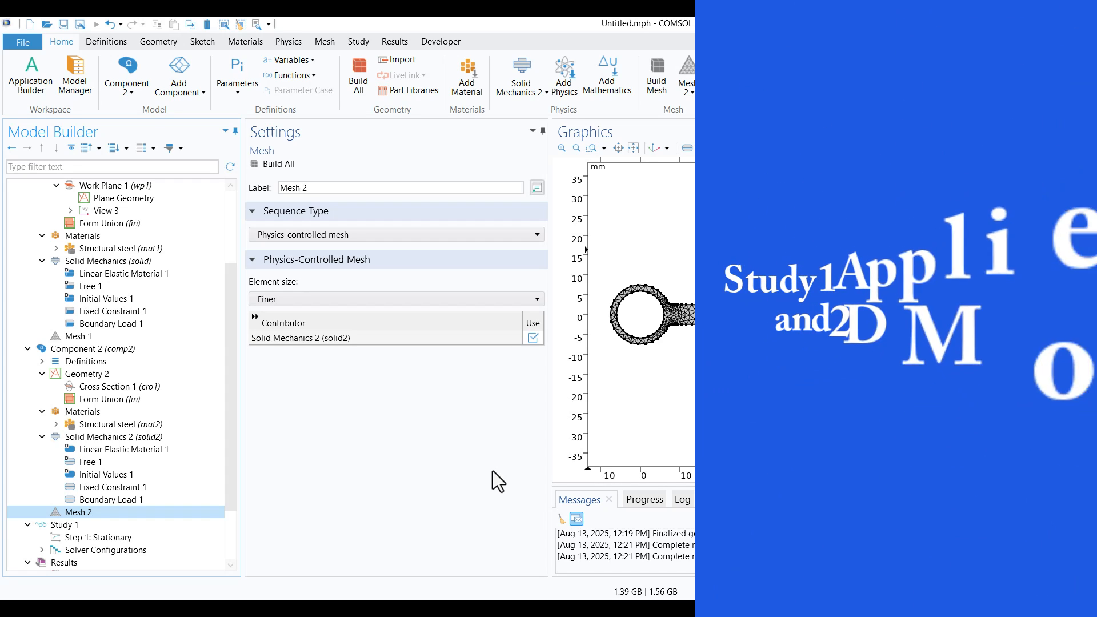
Collapse both components and examine the physics interfaces and mesh selection used by Study 1's stationary step
left_click(85, 526)
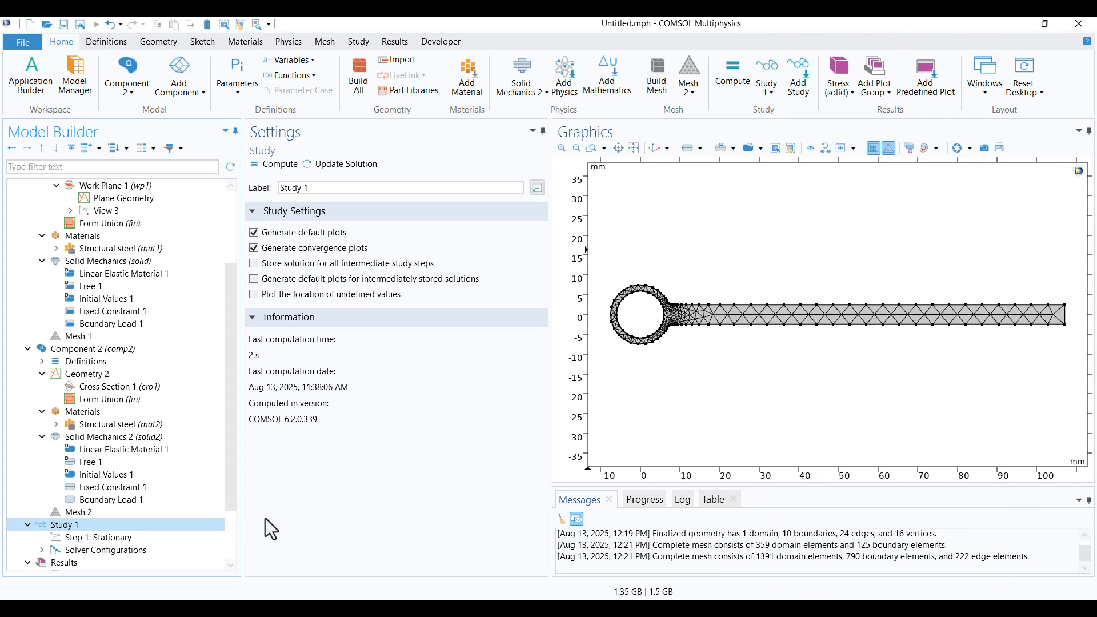
left_click(27, 350)
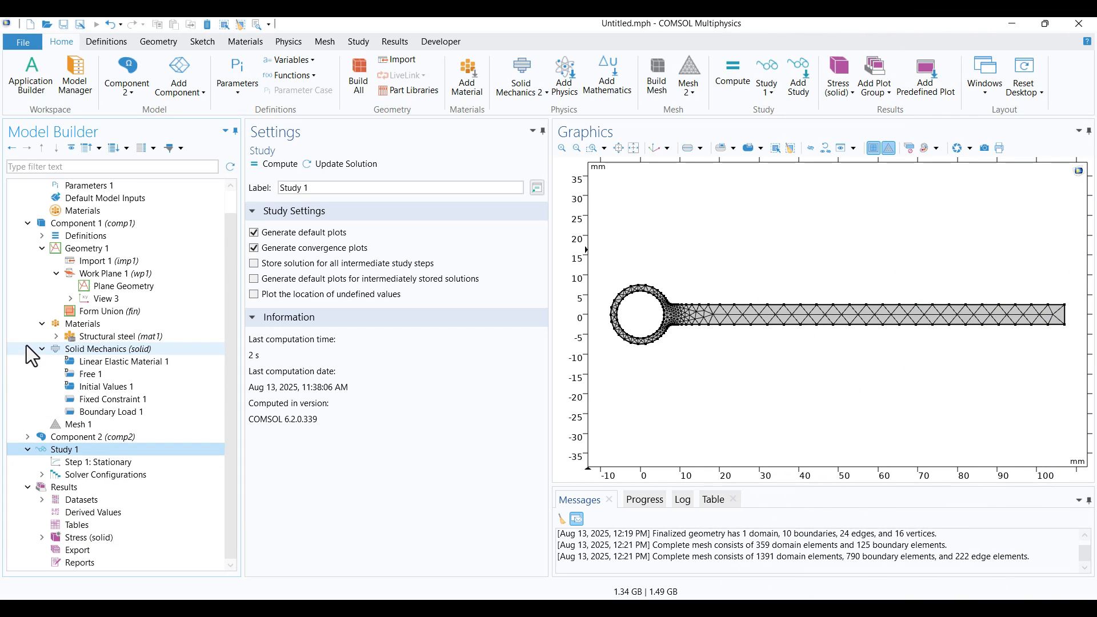
left_click(28, 224)
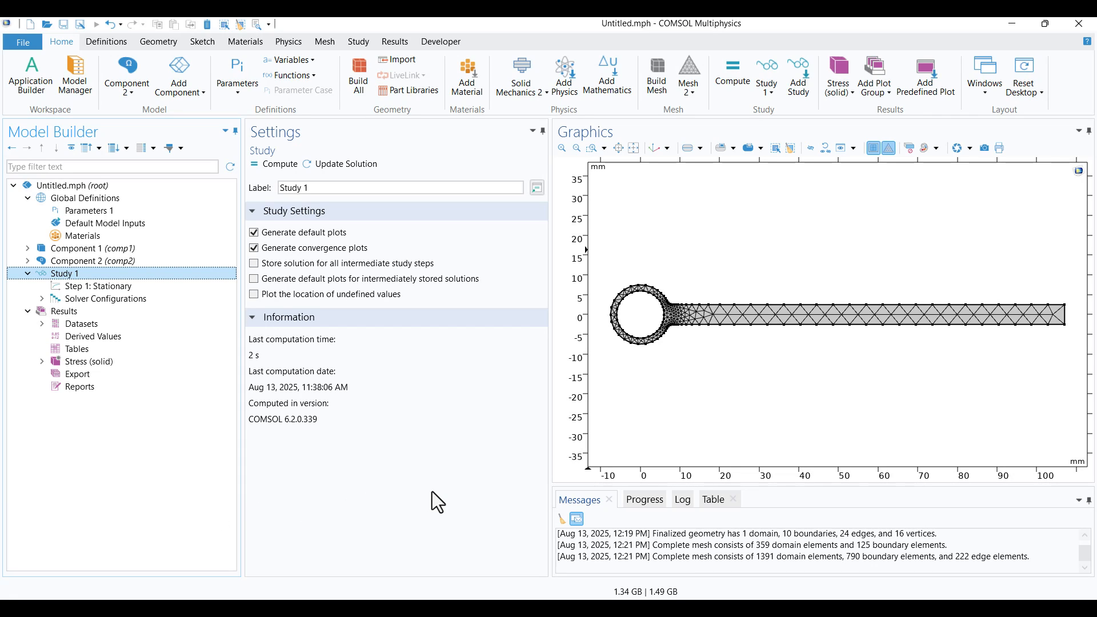
left_click(95, 289)
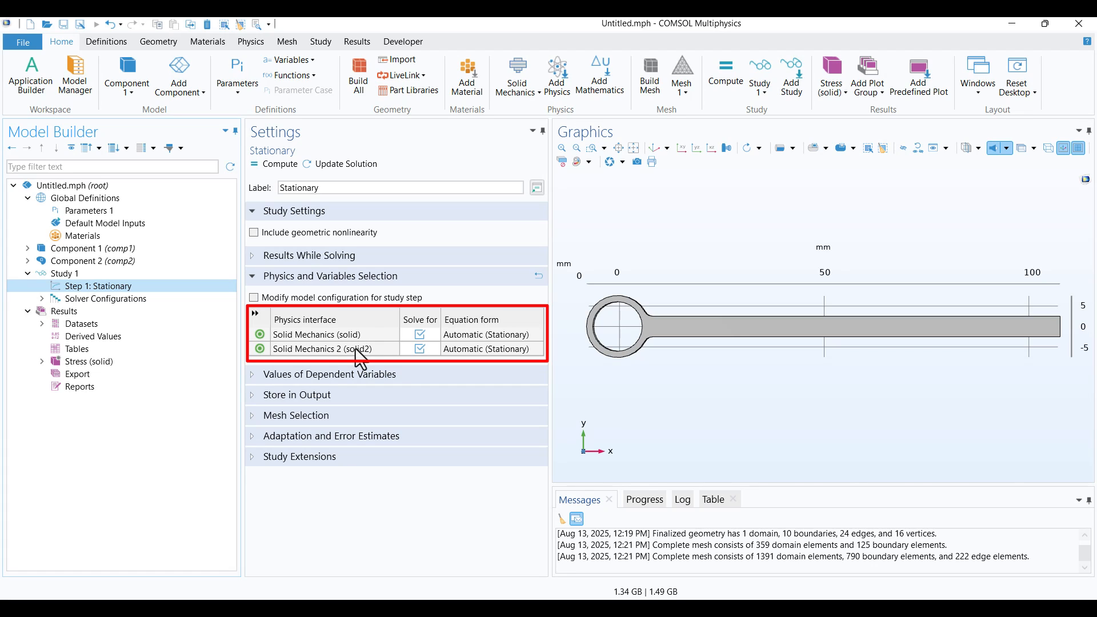
left_click(253, 422)
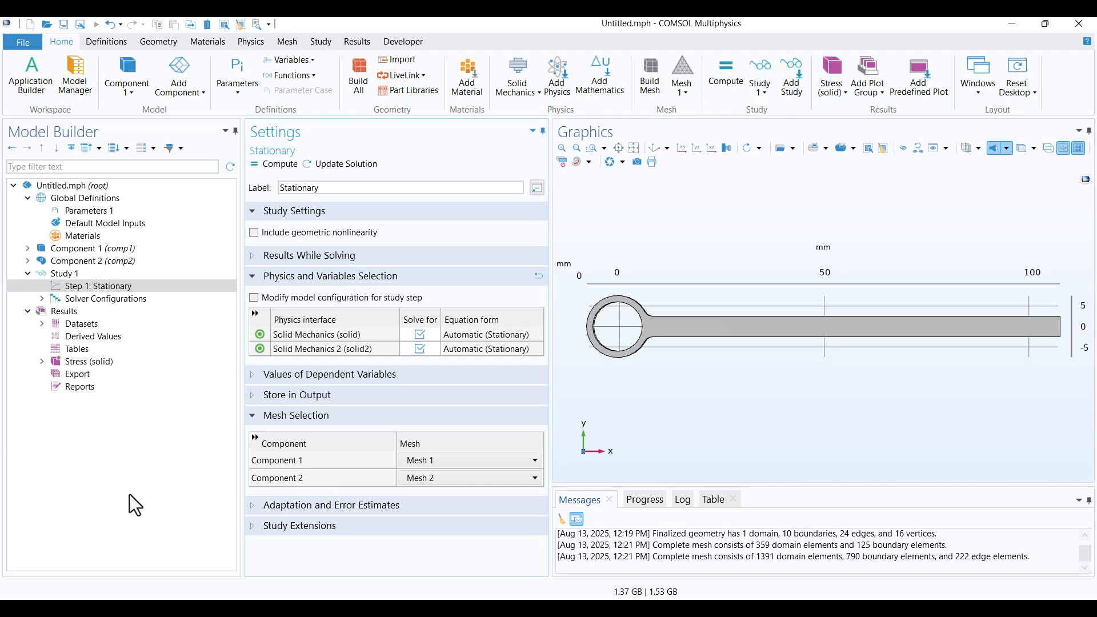
Delete the existing Study 1/Solution 1 dataset from the results
left_click(43, 323)
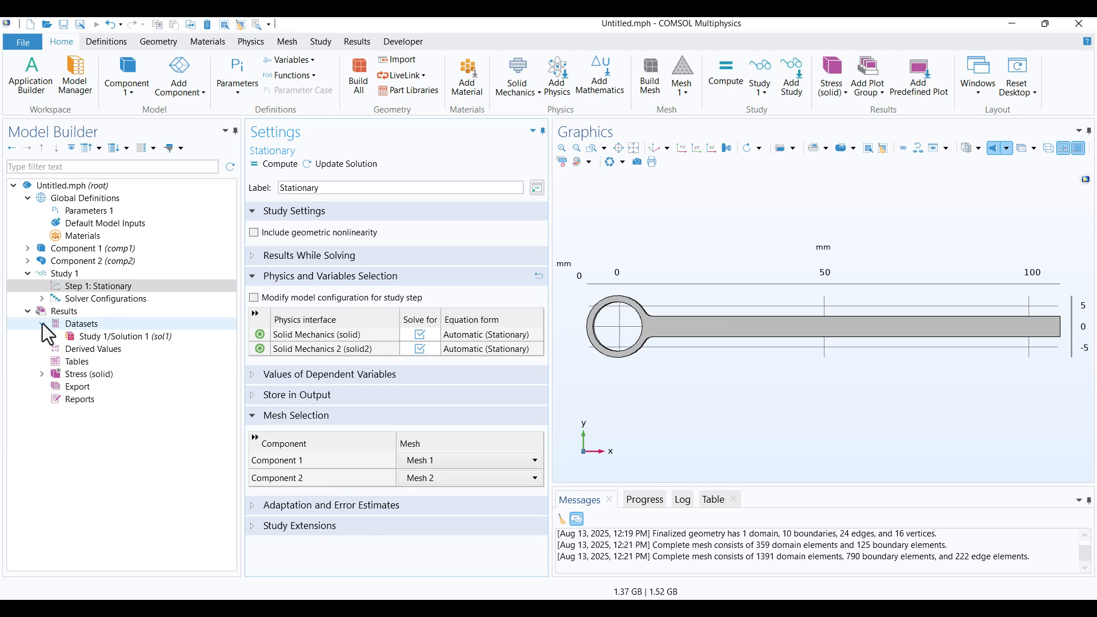
left_click(110, 337)
right_click(110, 337)
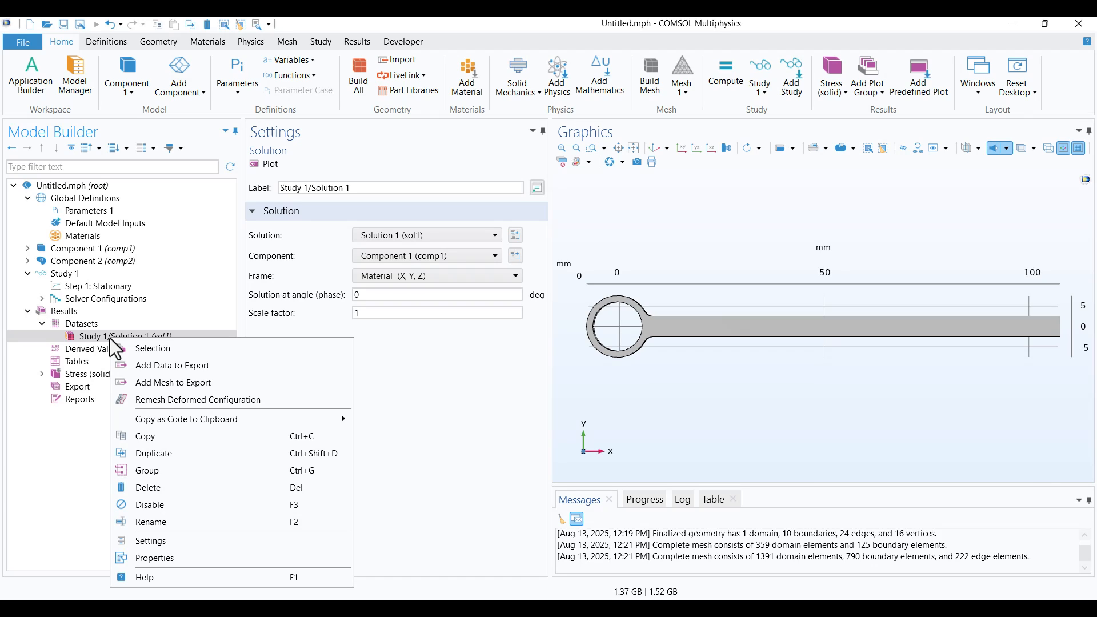
left_click(145, 488)
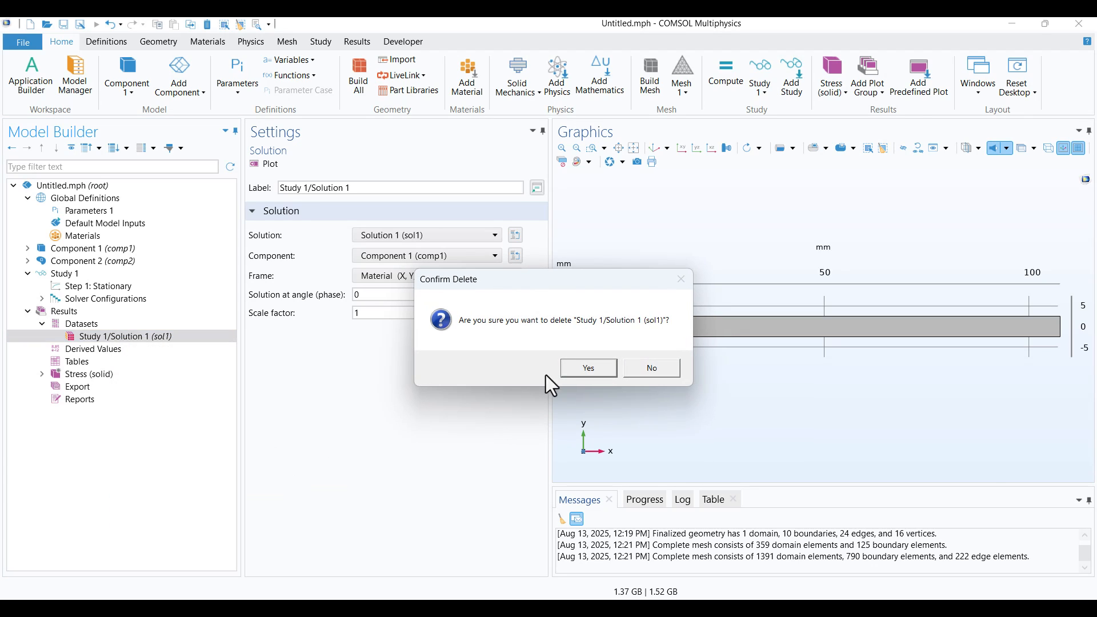
left_click(588, 368)
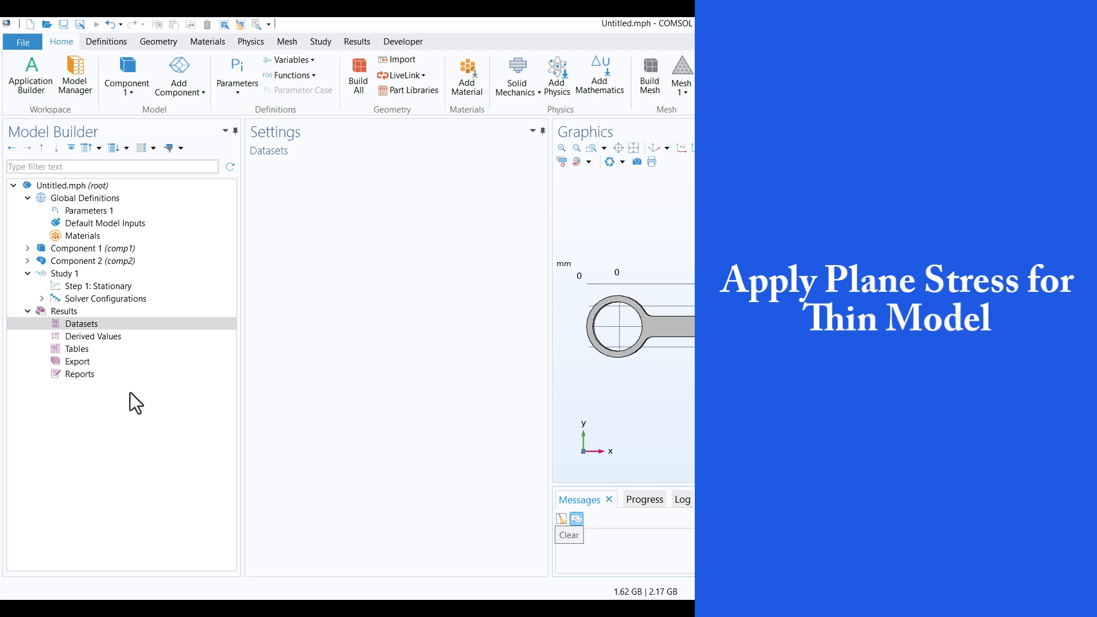
Set Component 2's Solid Mechanics 2 interface to the plane stress approximation with a thickness of 0.003 m
left_click(27, 261)
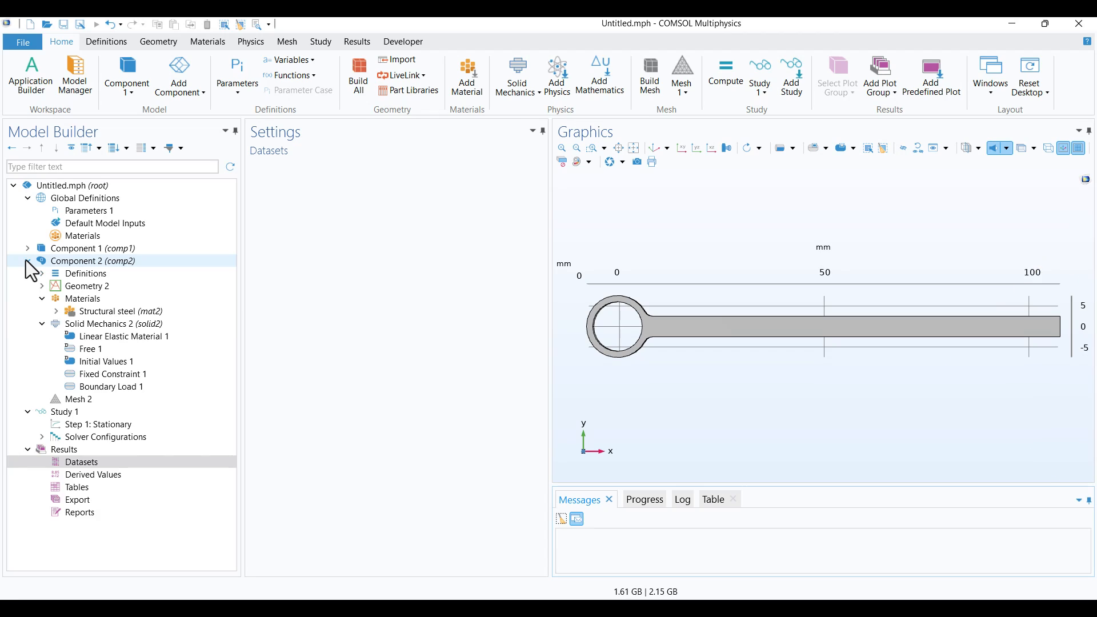
left_click(149, 325)
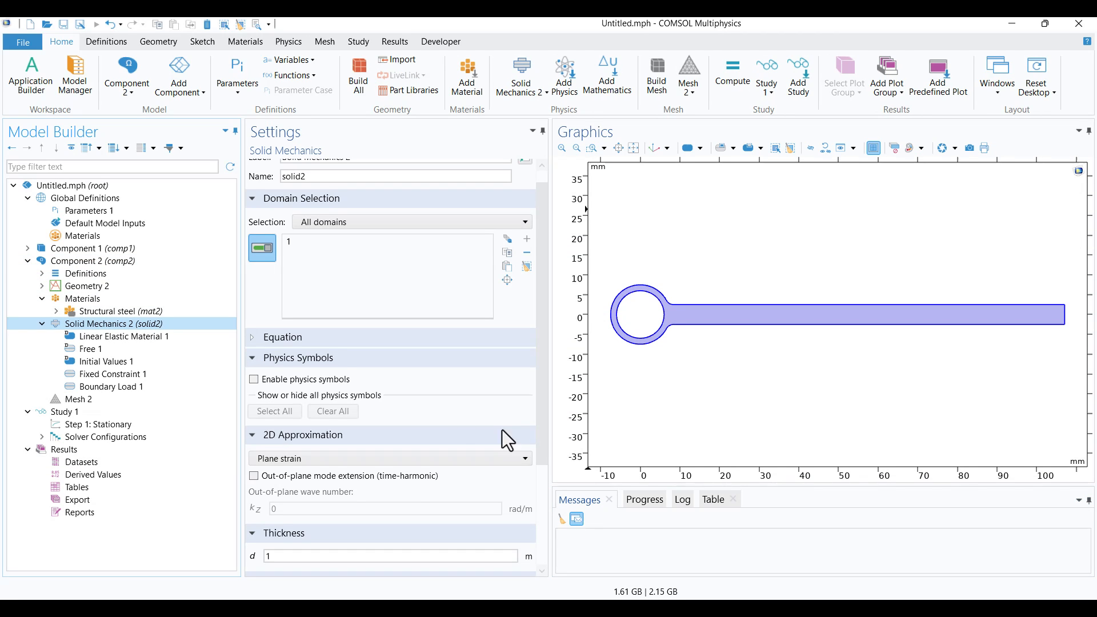
left_click(307, 460)
left_click(309, 486)
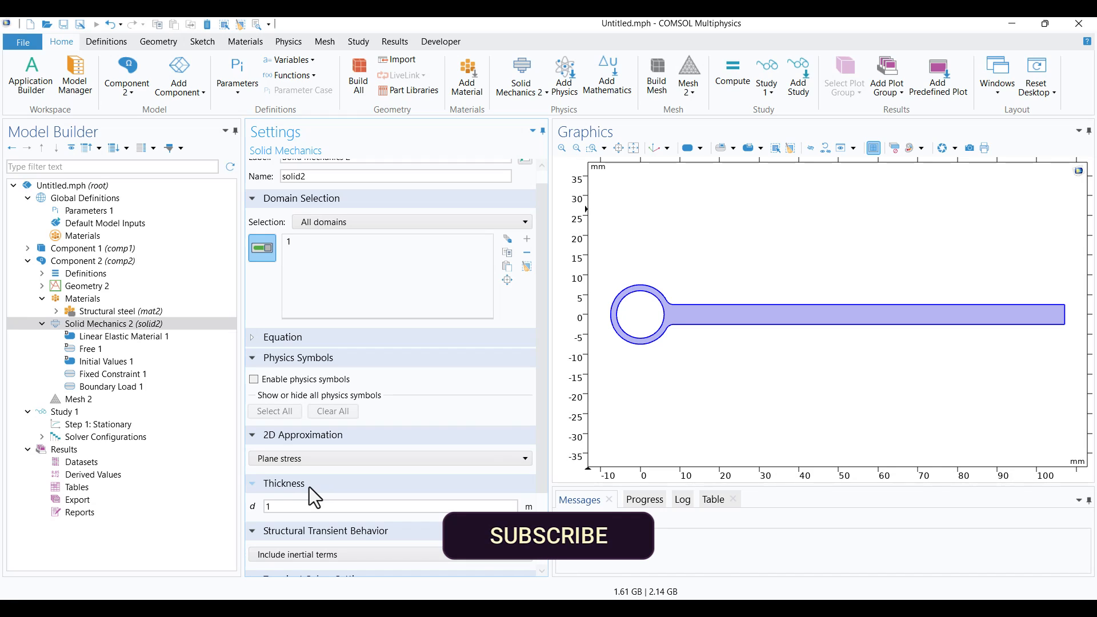
double_click(309, 507)
type("0.003")
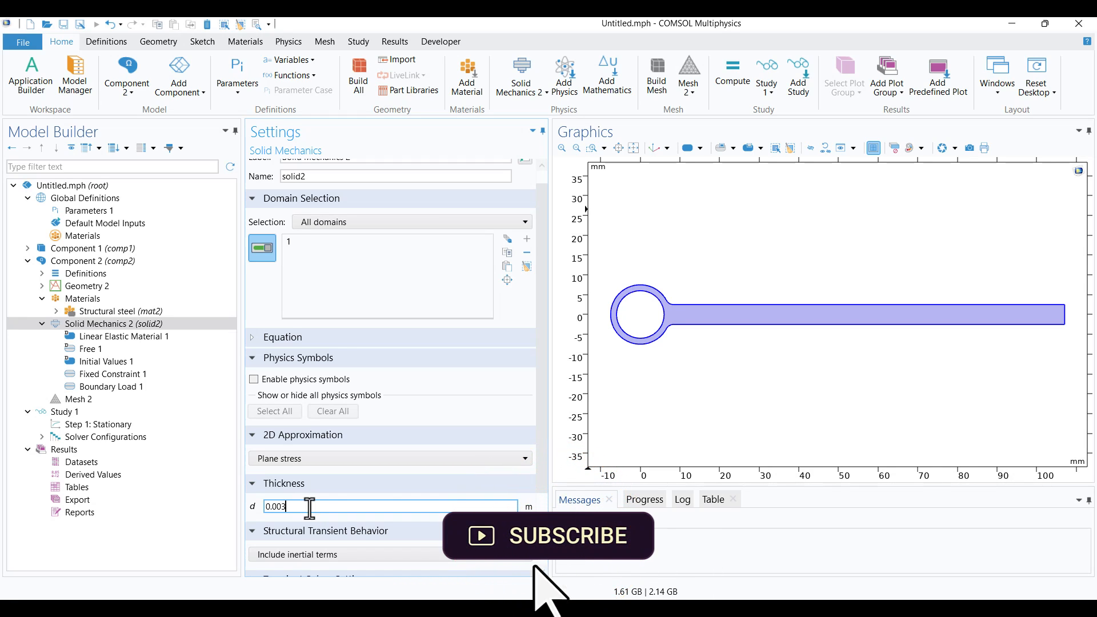
left_click(177, 560)
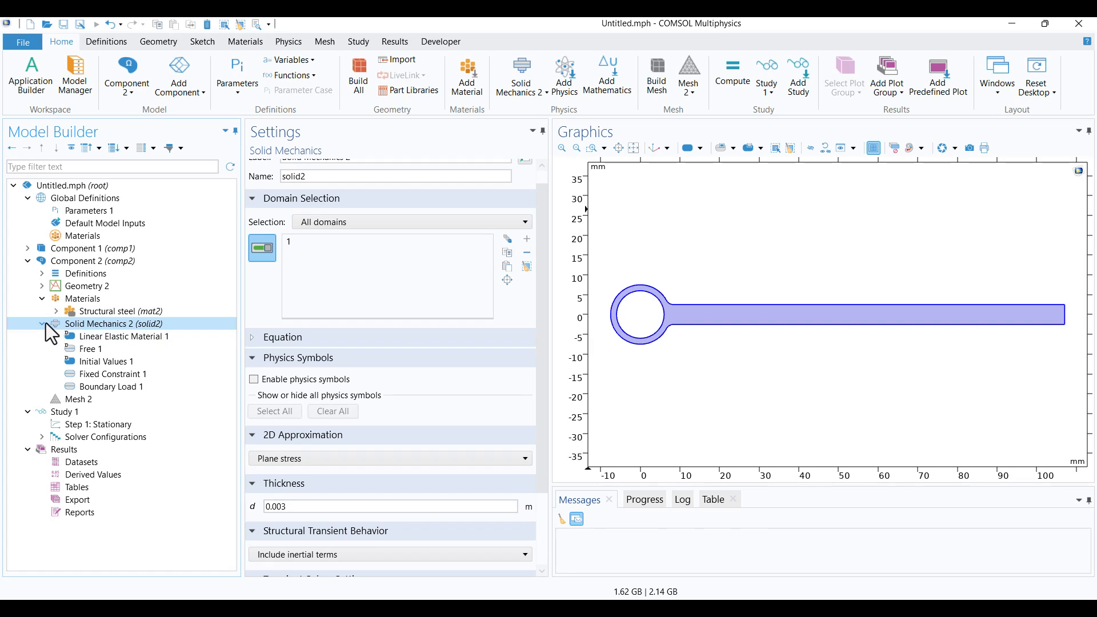
Collapse Component 2 and compute Study 1 with default plots generated
left_click(28, 261)
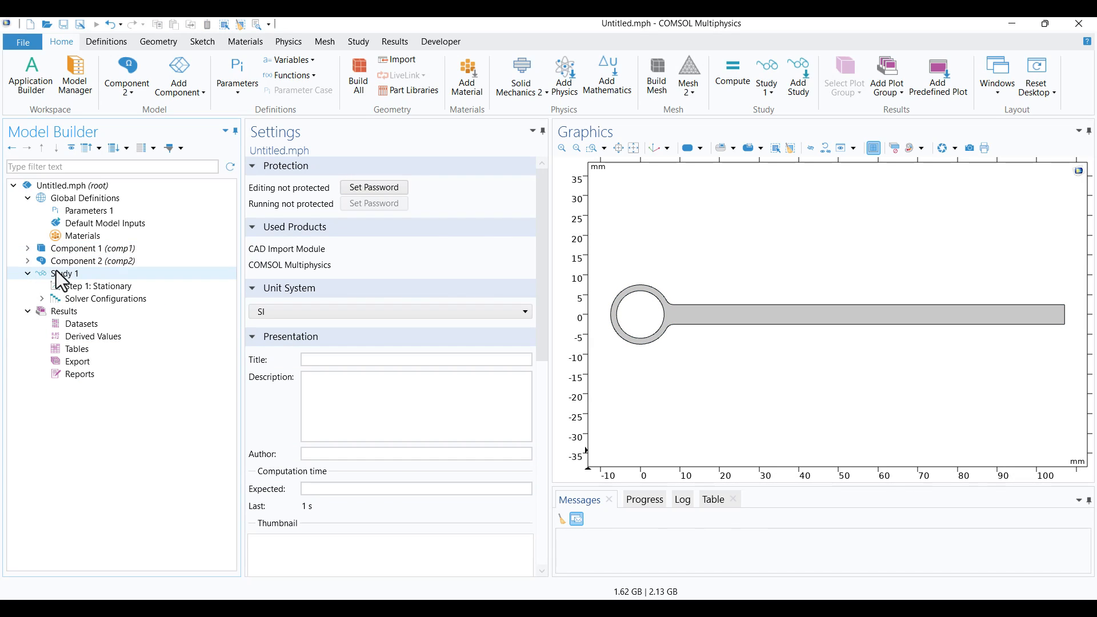
left_click(64, 274)
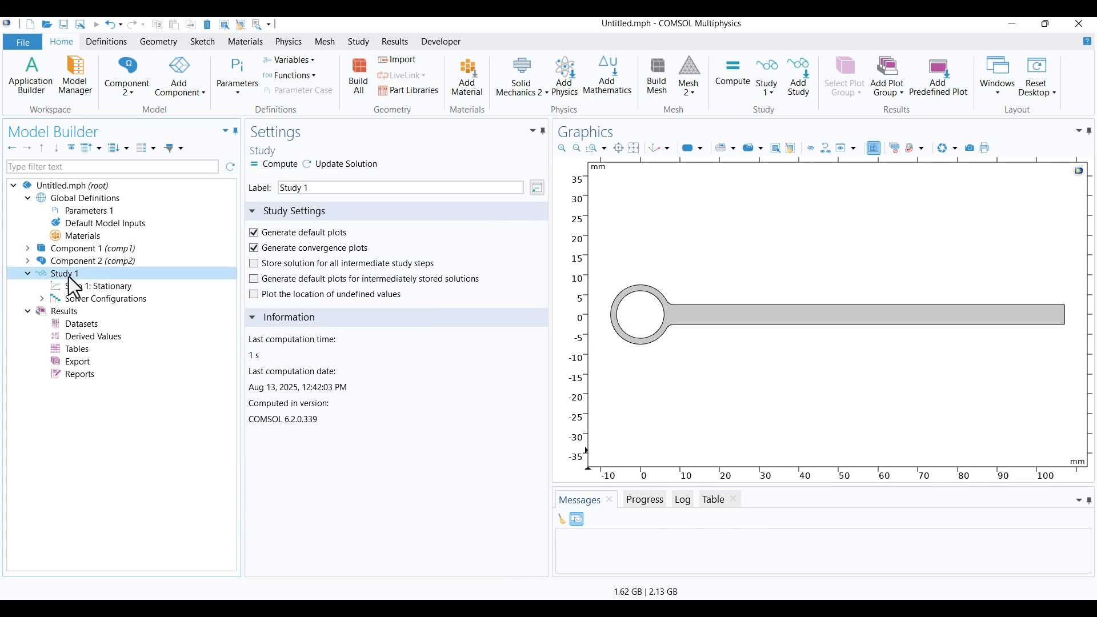
left_click(267, 165)
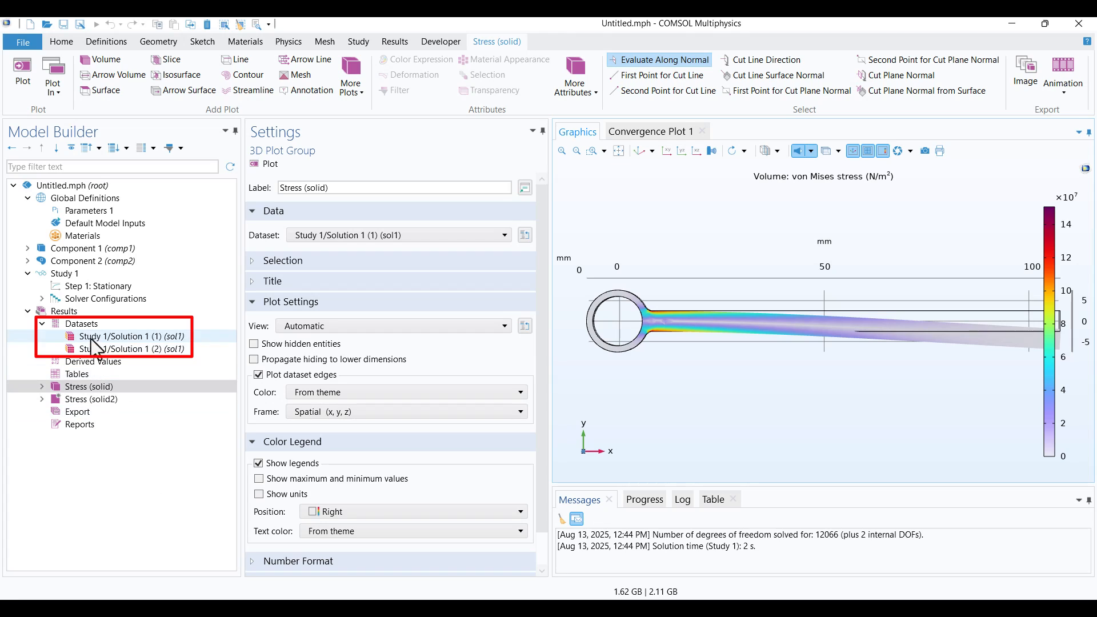
Show maximum and minimum values on the color legends of both the 2D and 3D stress plots
left_click(81, 400)
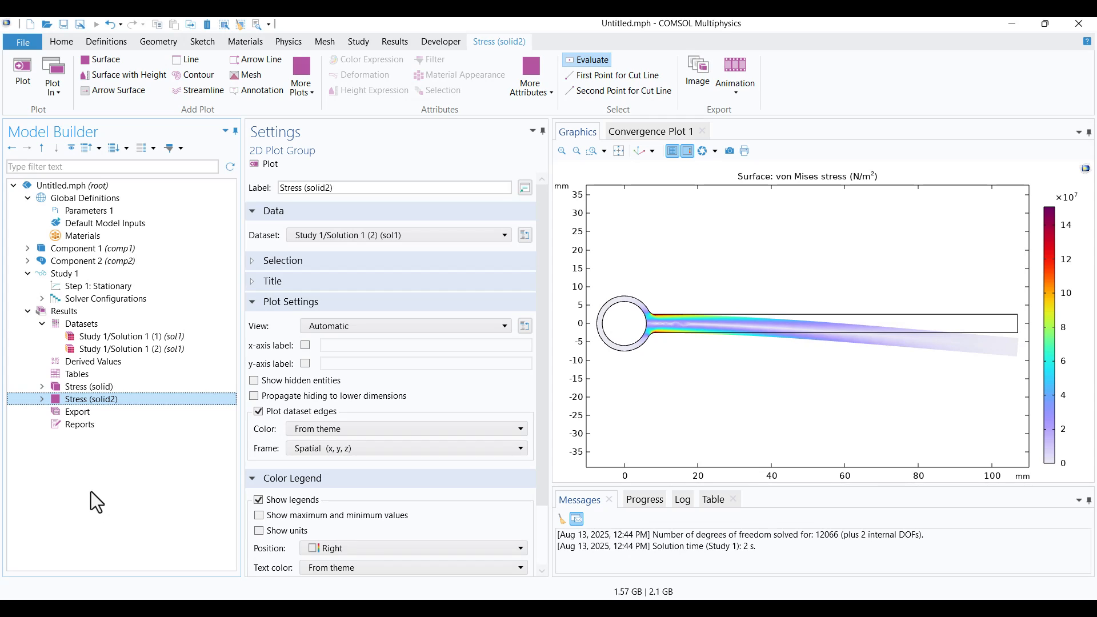
left_click(259, 516)
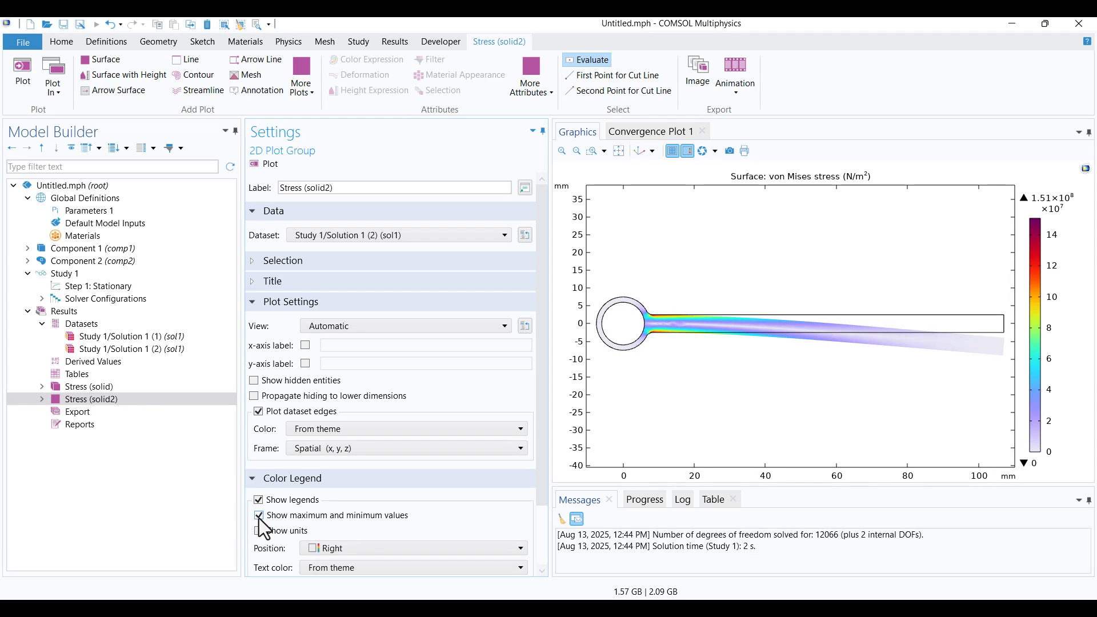
left_click(78, 387)
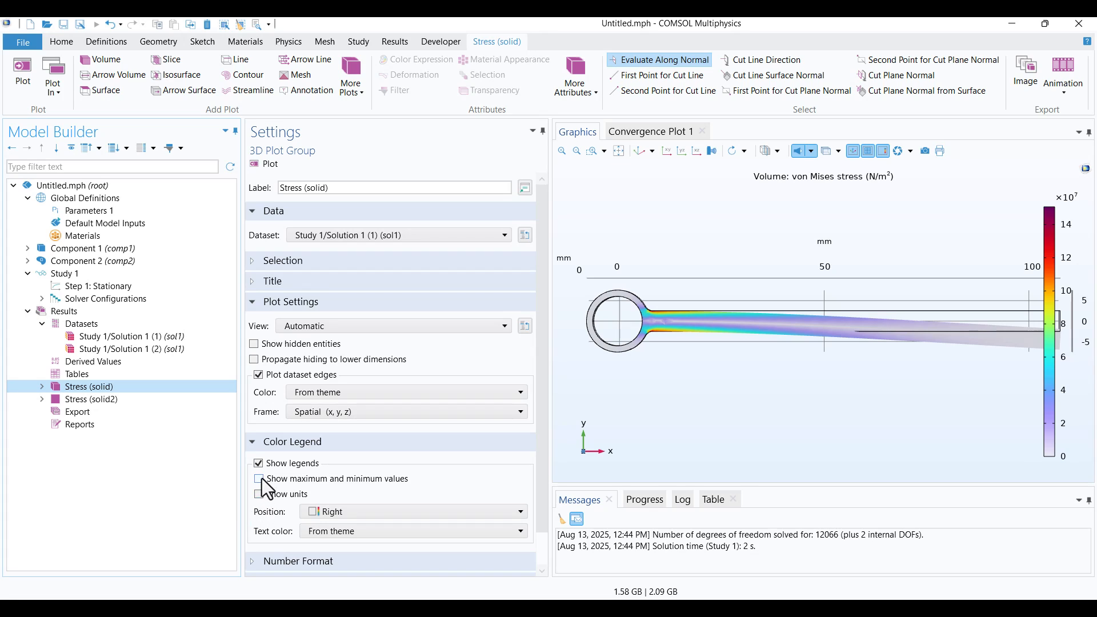
left_click(259, 479)
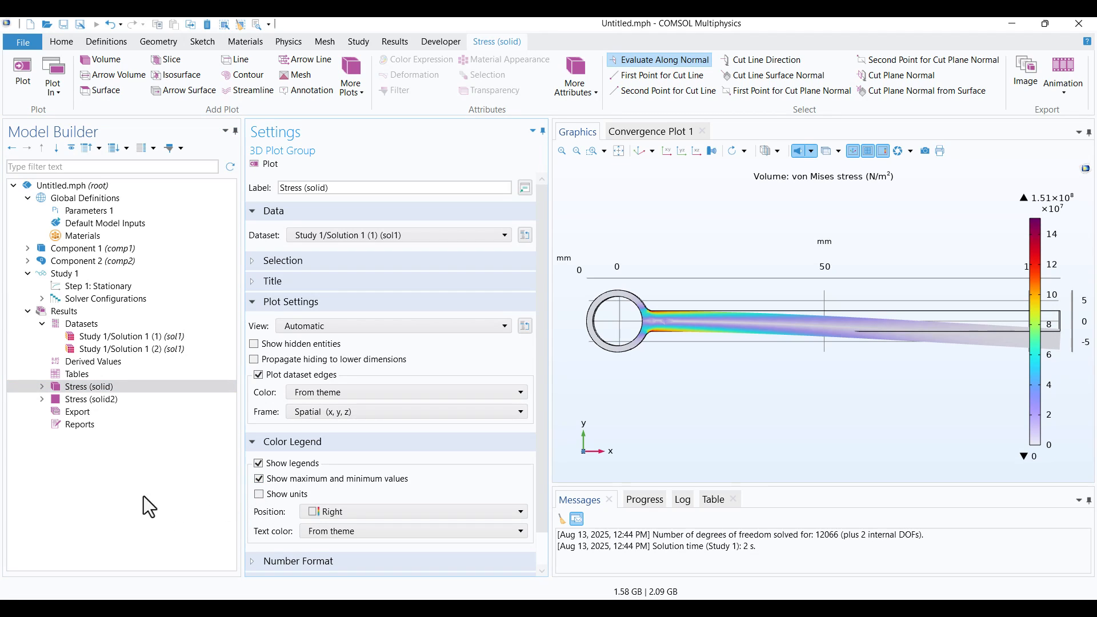
Set the von Mises stress unit of Volume 1 in the 3D stress plot to MPa
left_click(42, 387)
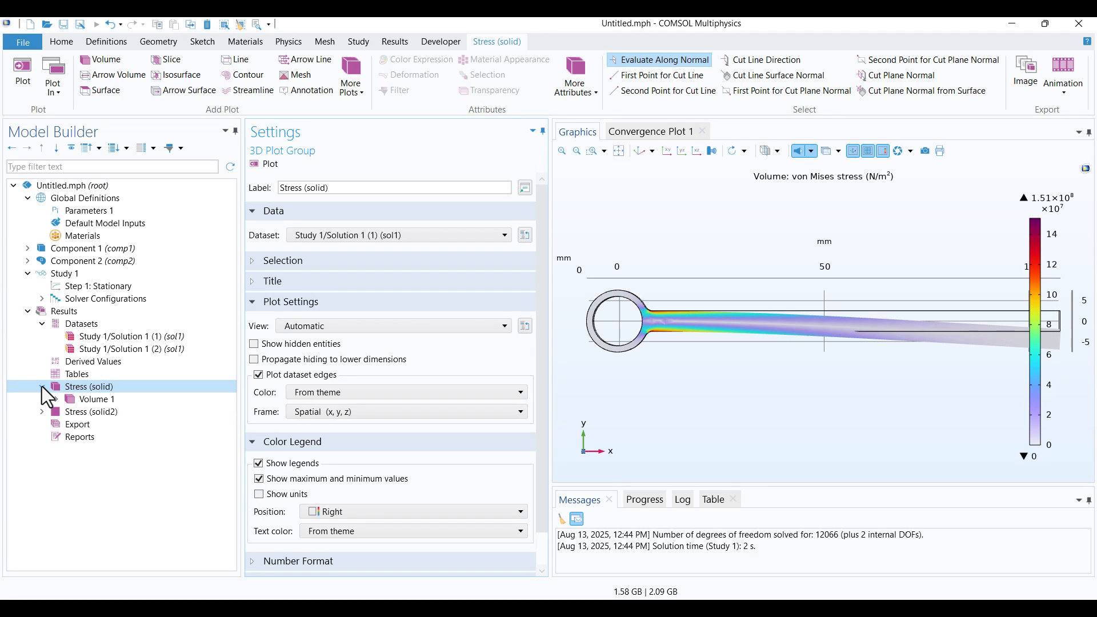
left_click(80, 399)
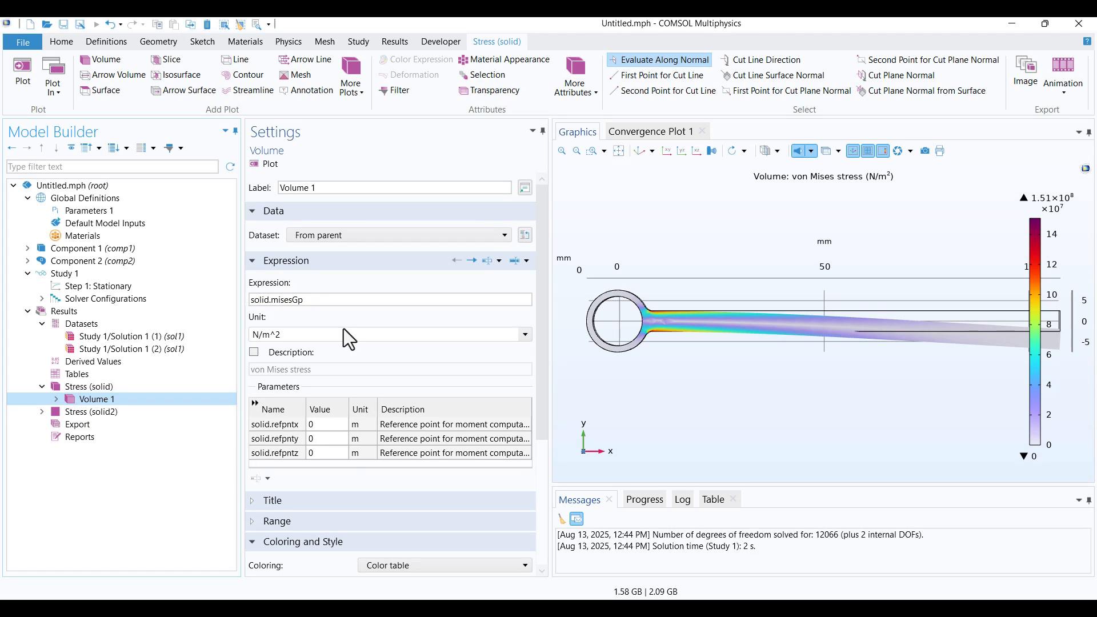
left_click(523, 338)
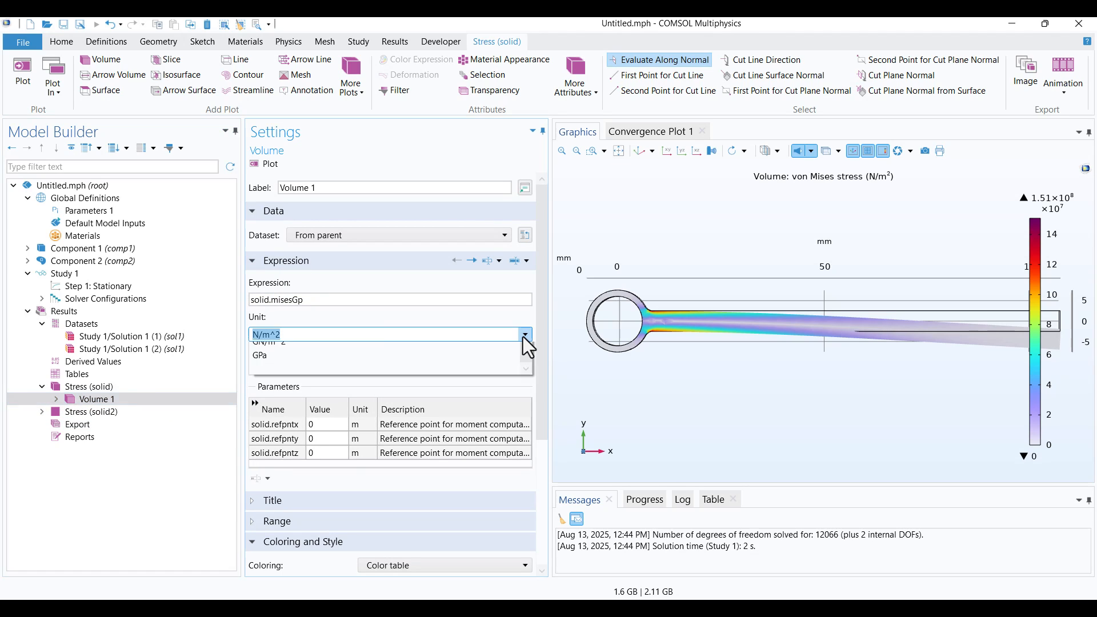
left_click(293, 504)
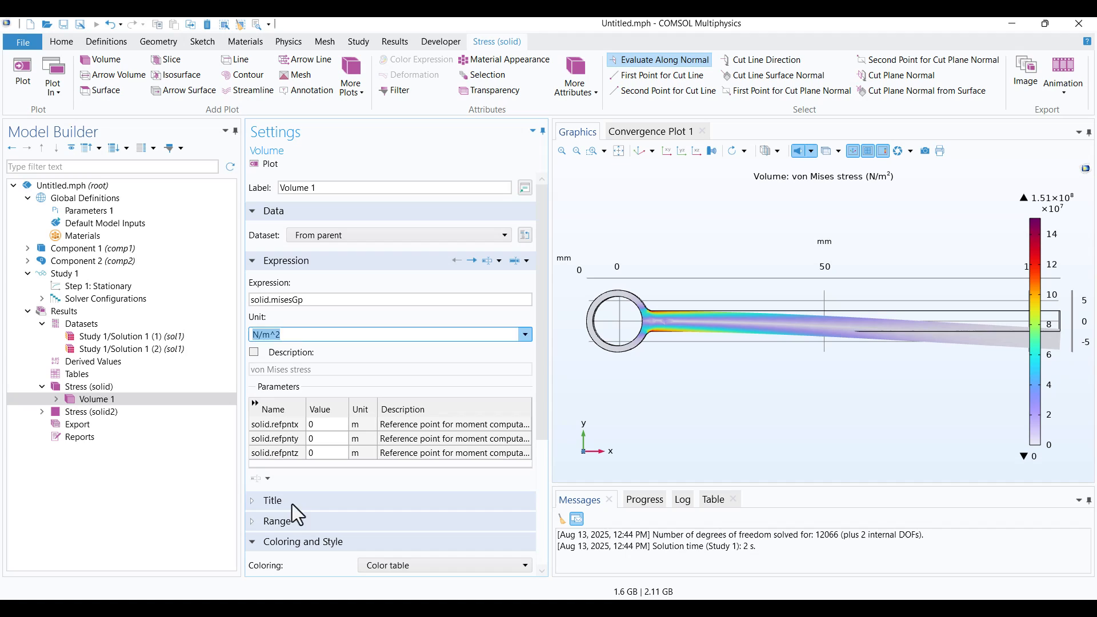
left_click(173, 481)
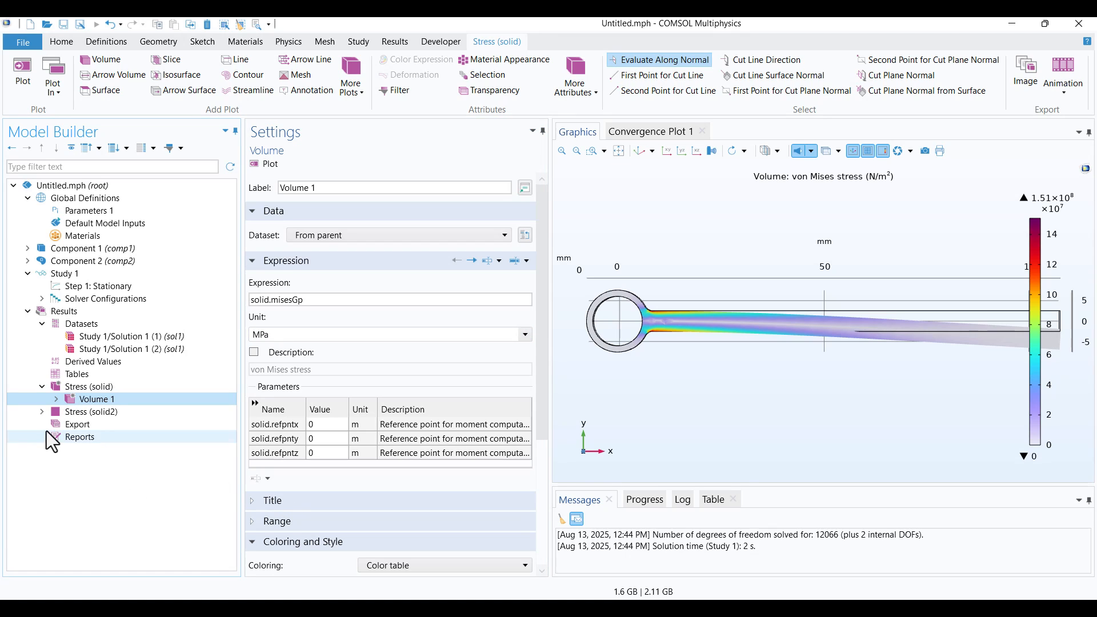
Set the von Mises stress unit of Surface 1 in the 2D stress plot to MPa and replot it
left_click(43, 413)
left_click(96, 424)
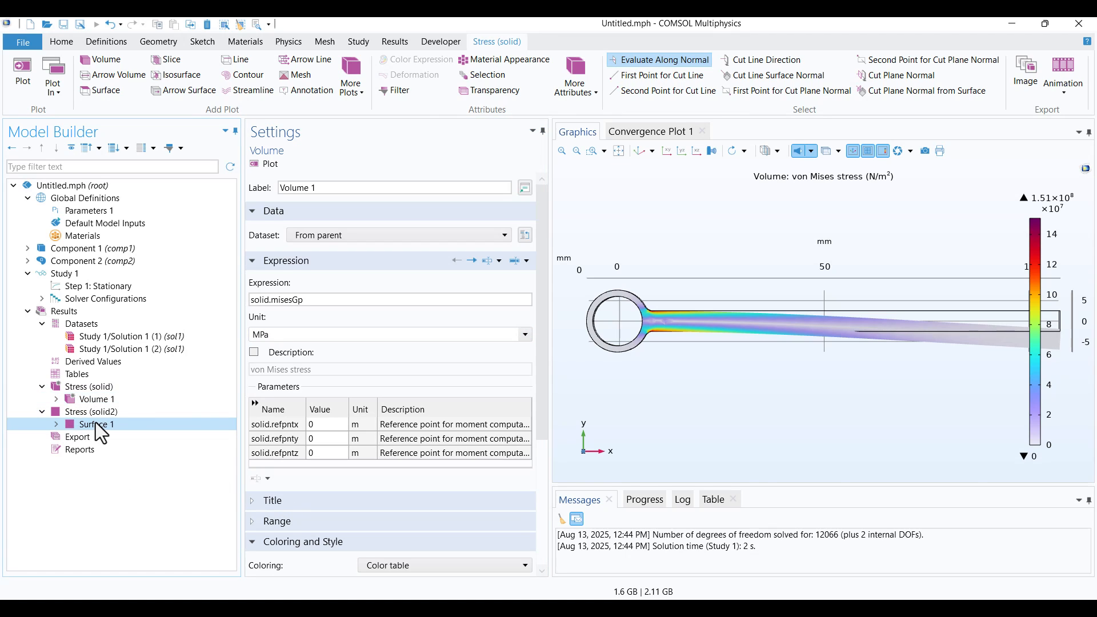
left_click(524, 337)
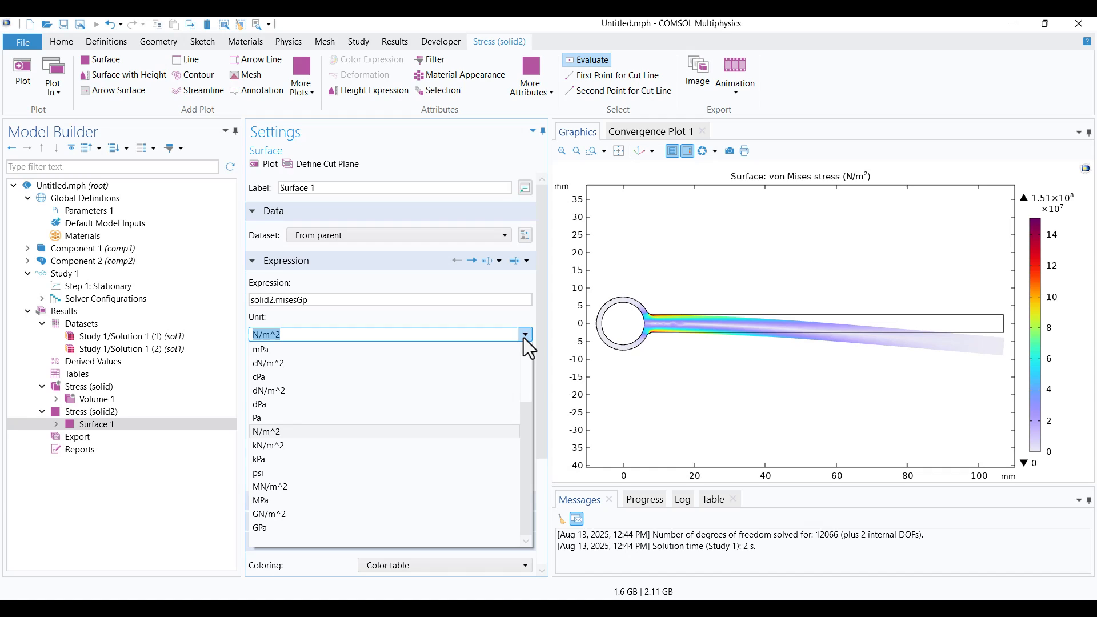
left_click(273, 501)
left_click(252, 164)
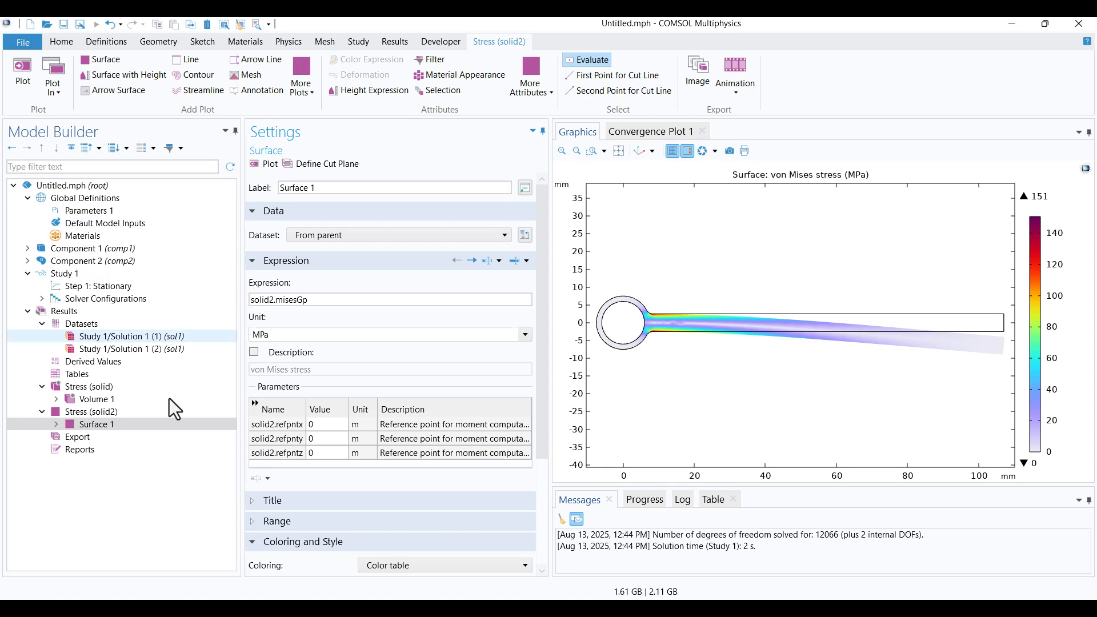
Collapse both stress plot groups and compare the 3D von Mises stress plot with the 2D one
left_click(43, 413)
left_click(43, 387)
left_click(80, 388)
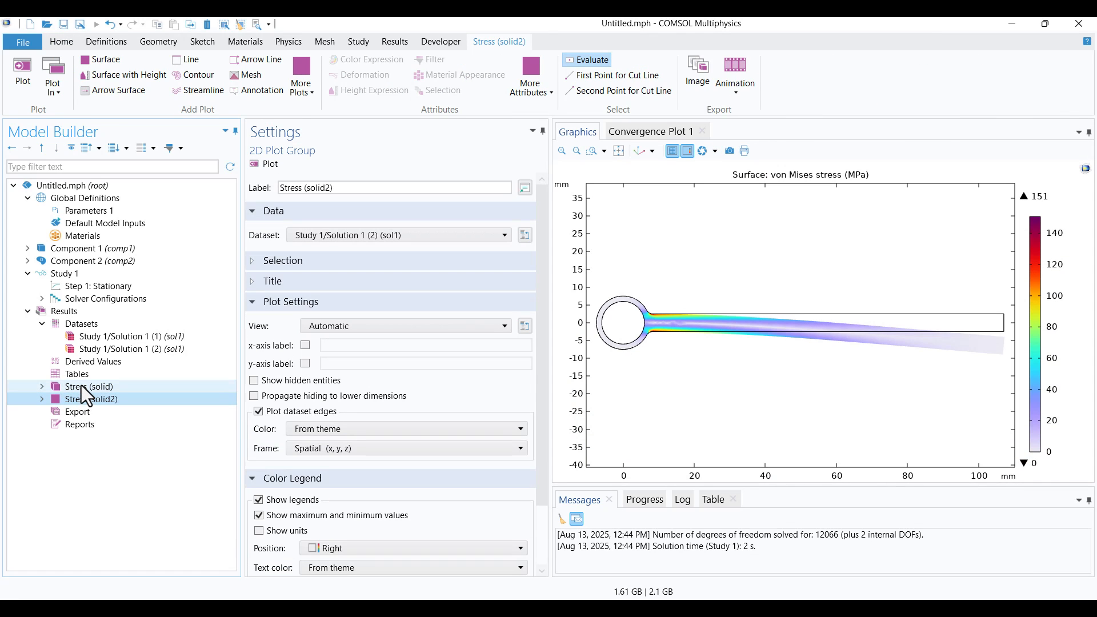
left_click(81, 386)
left_click(85, 396)
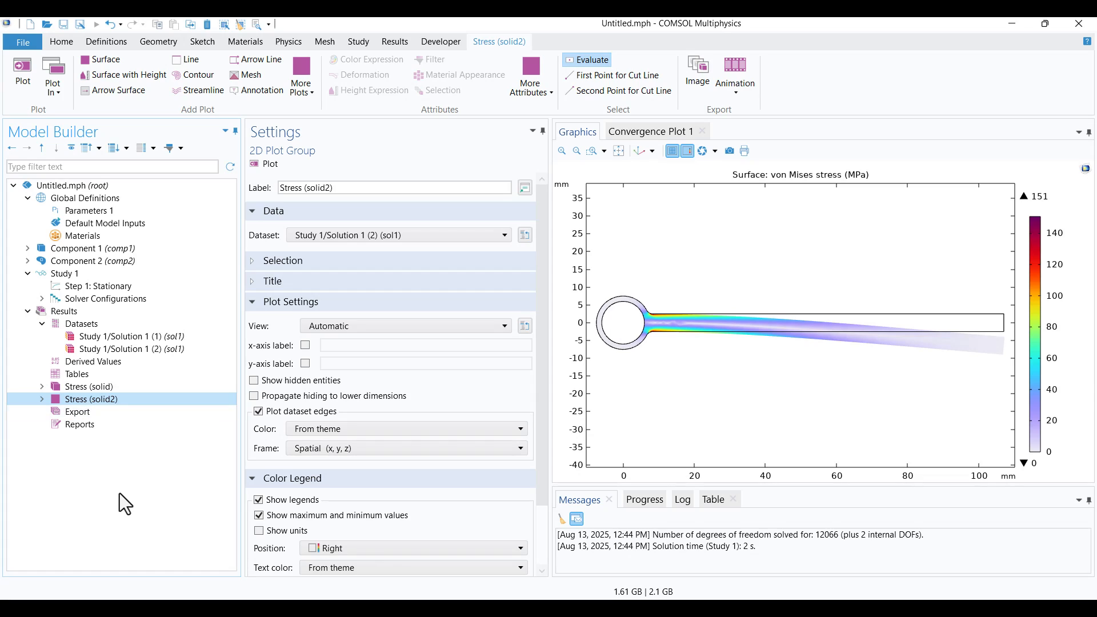